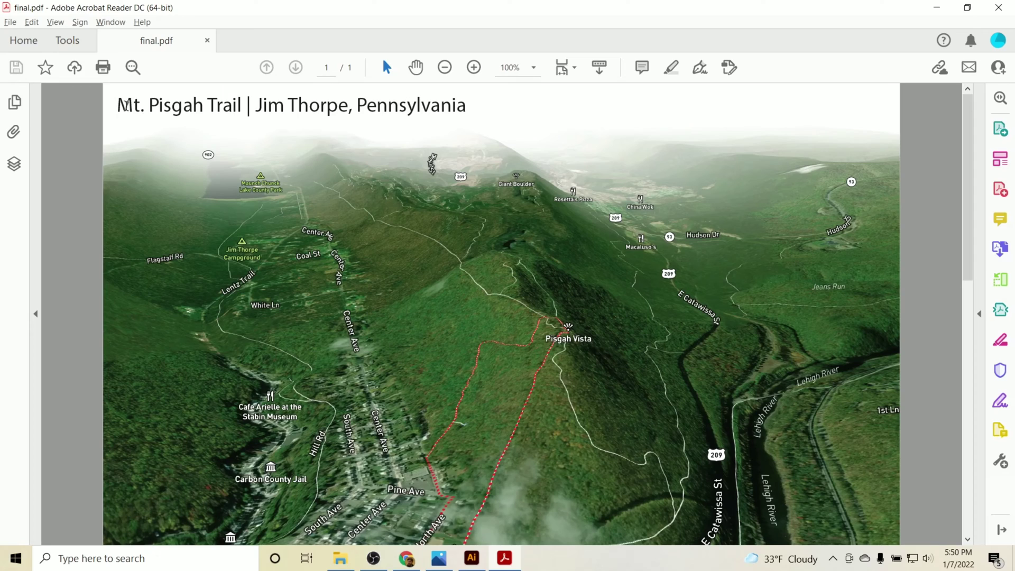
Step: Go to mapy.cz, search 'jim thorpe' and choose the Pennsylvania village result
scroll(623, 254, "down", 1)
scroll(622, 254, "down", 3)
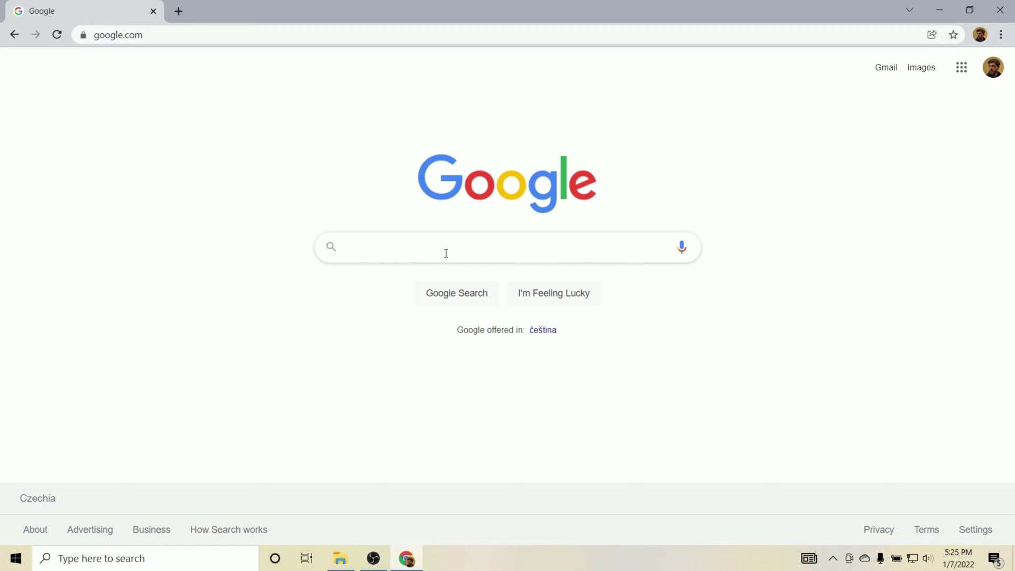
type("mapy.c")
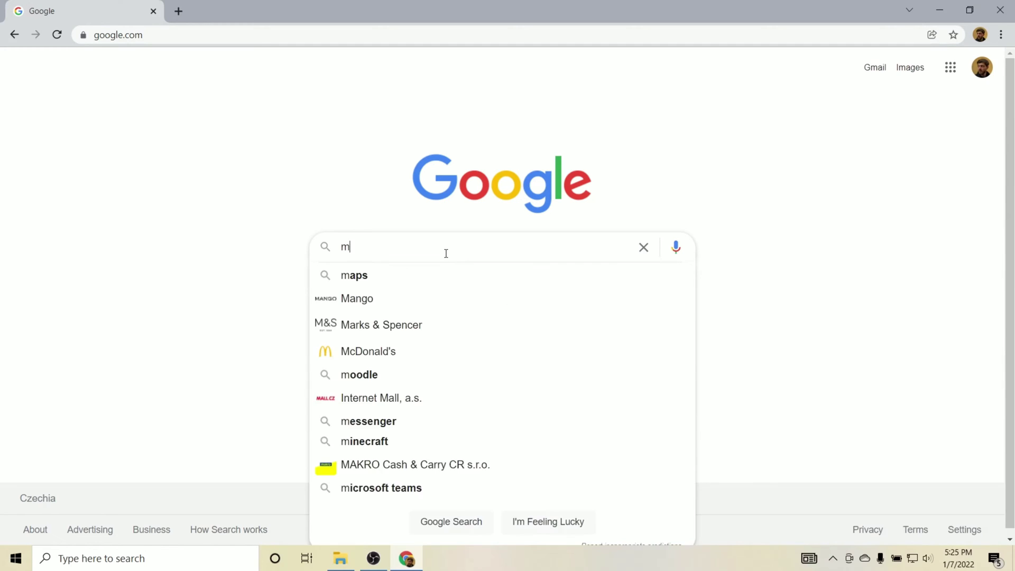
type("z")
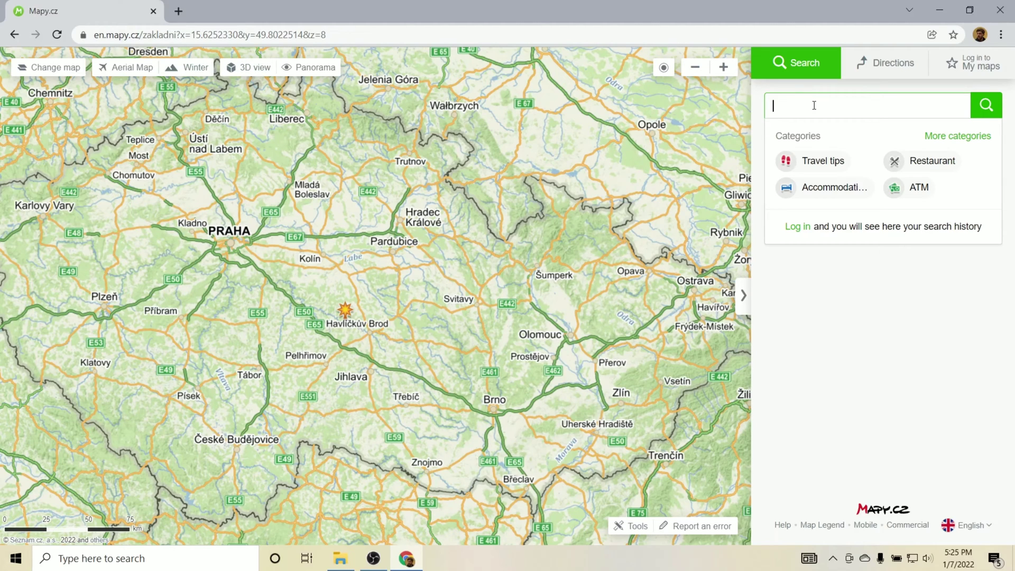
type("jim thorpe")
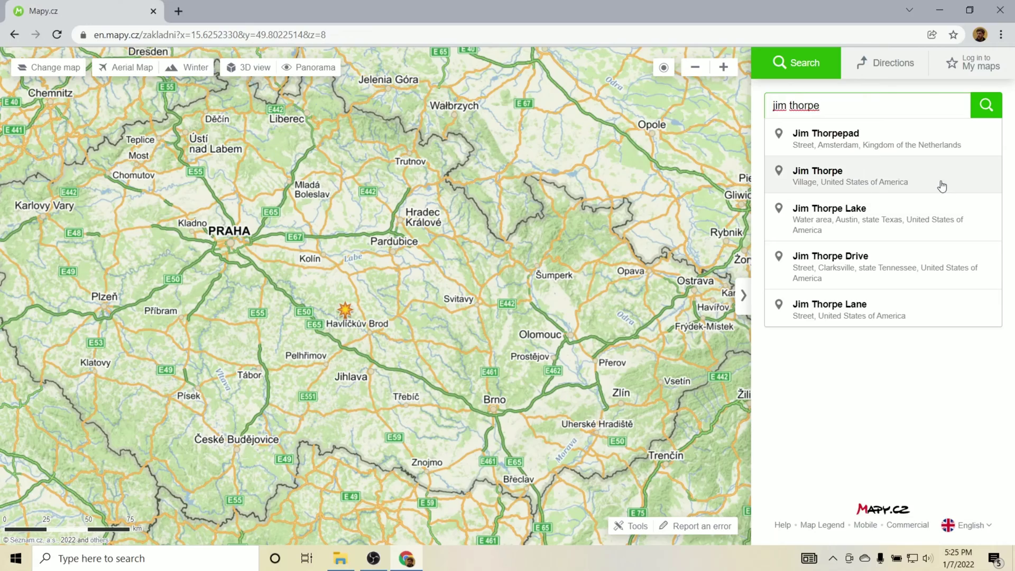
left_click(936, 184)
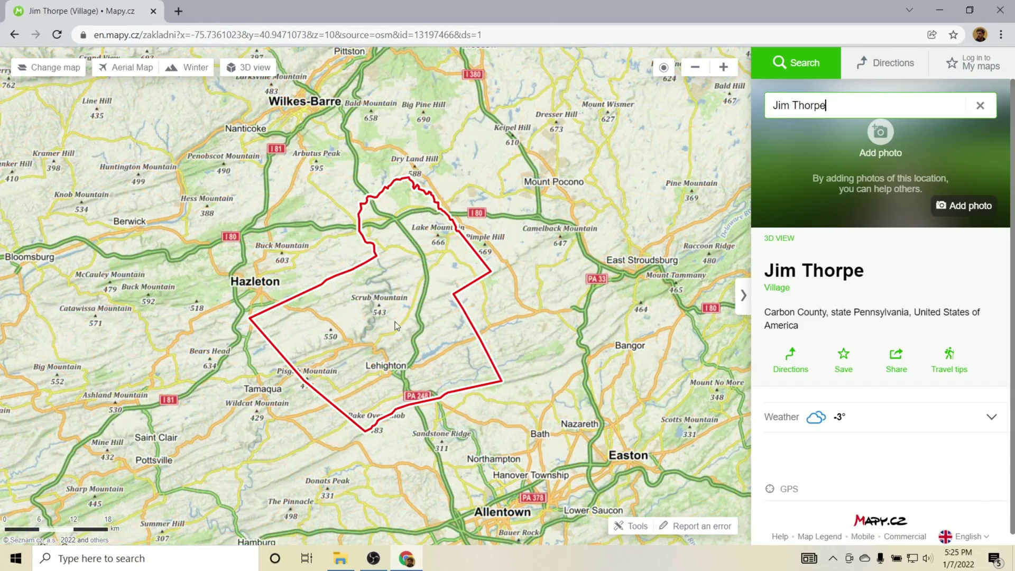
Step: Zoom onto the Heights hillside and start a route to Jim Thorpe
scroll(370, 367, "up", 2)
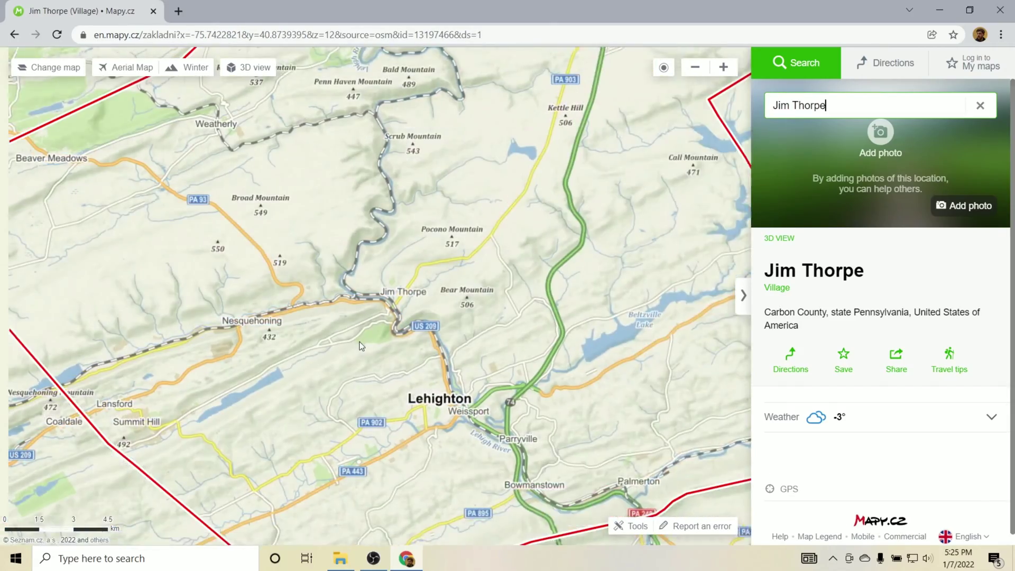
scroll(430, 319, "up", 1)
scroll(430, 290, "up", 1)
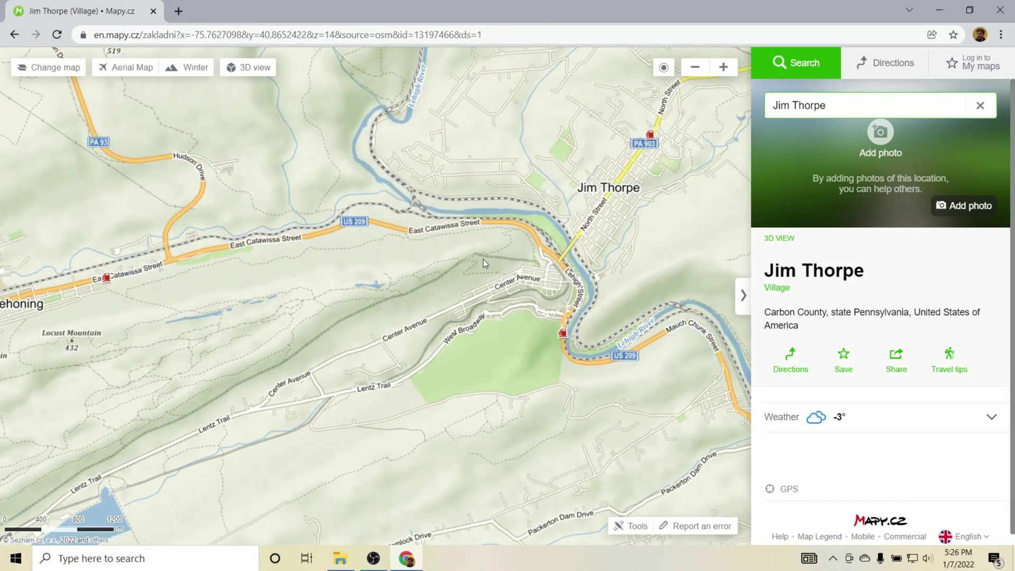
scroll(483, 259, "up", 1)
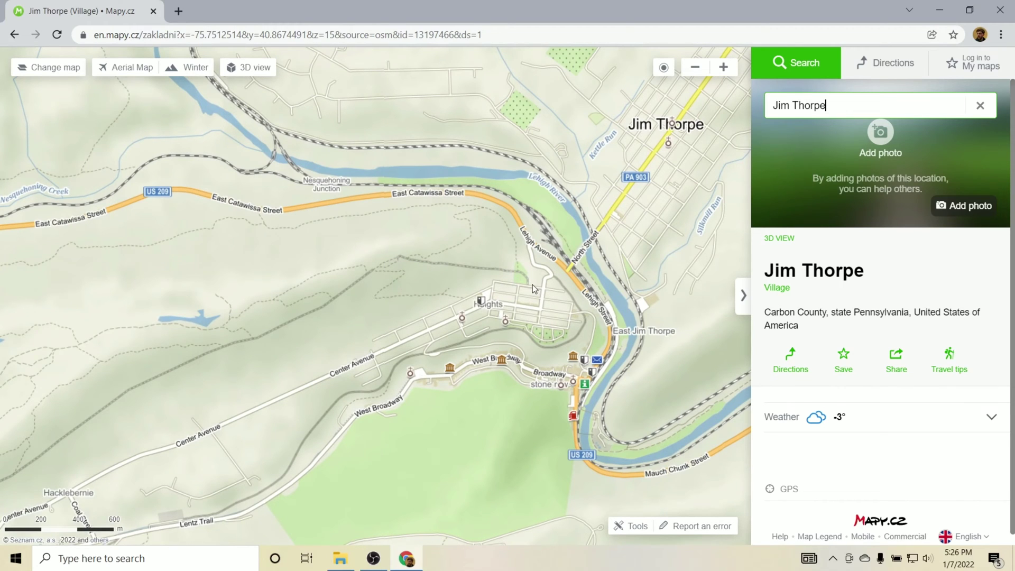
scroll(483, 275, "up", 1)
left_click_drag(454, 261, 447, 290)
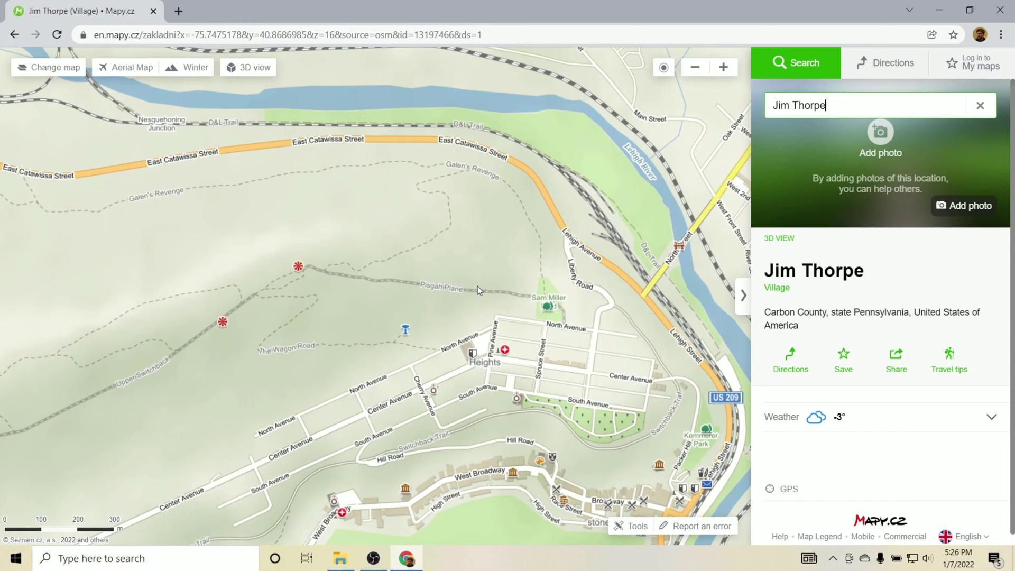
left_click(882, 65)
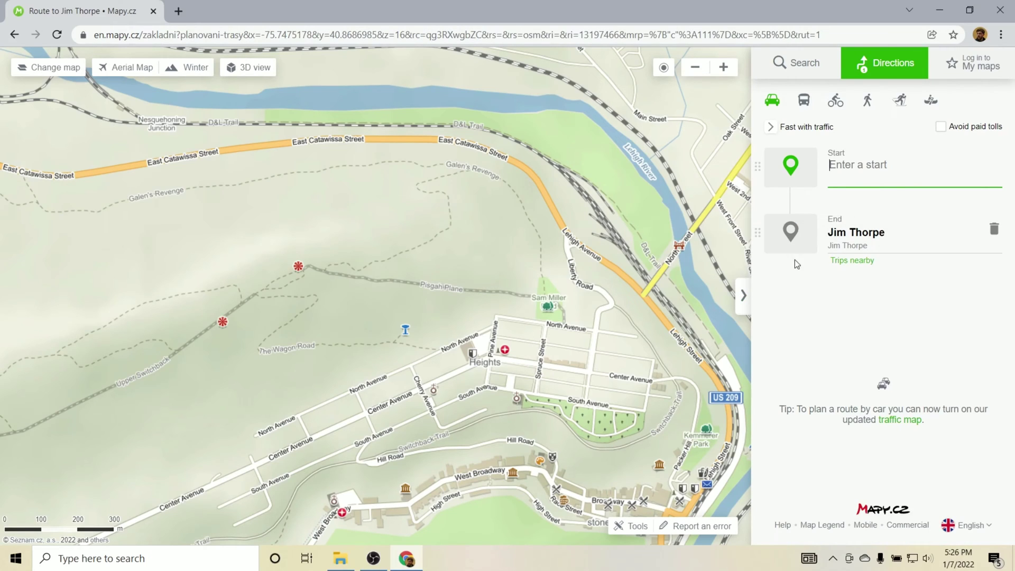
Step: Remove the Jim Thorpe end, choose walking mode, and set Pisgah Plane by Sam Miller Field as start
left_click(993, 229)
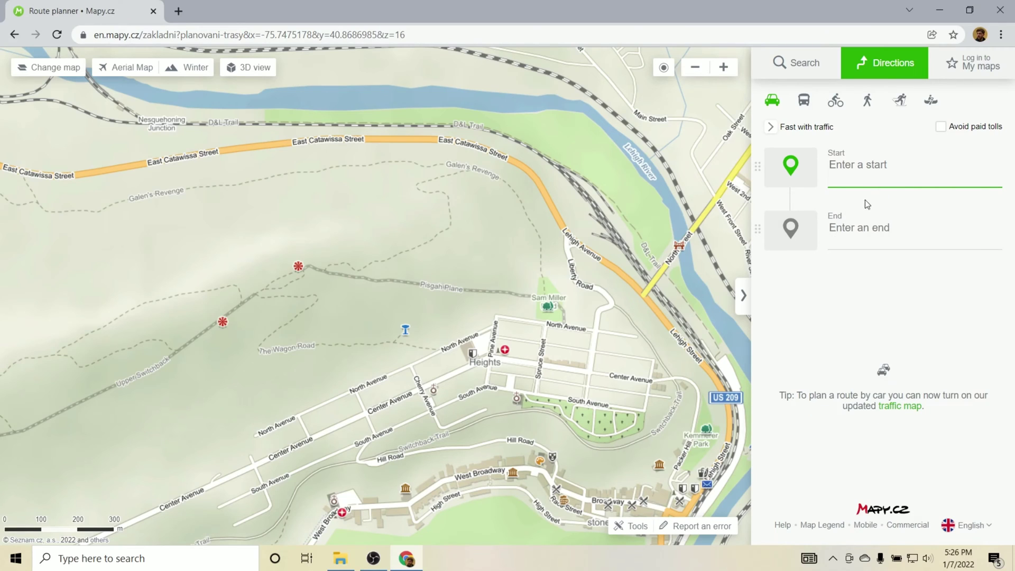
left_click(867, 102)
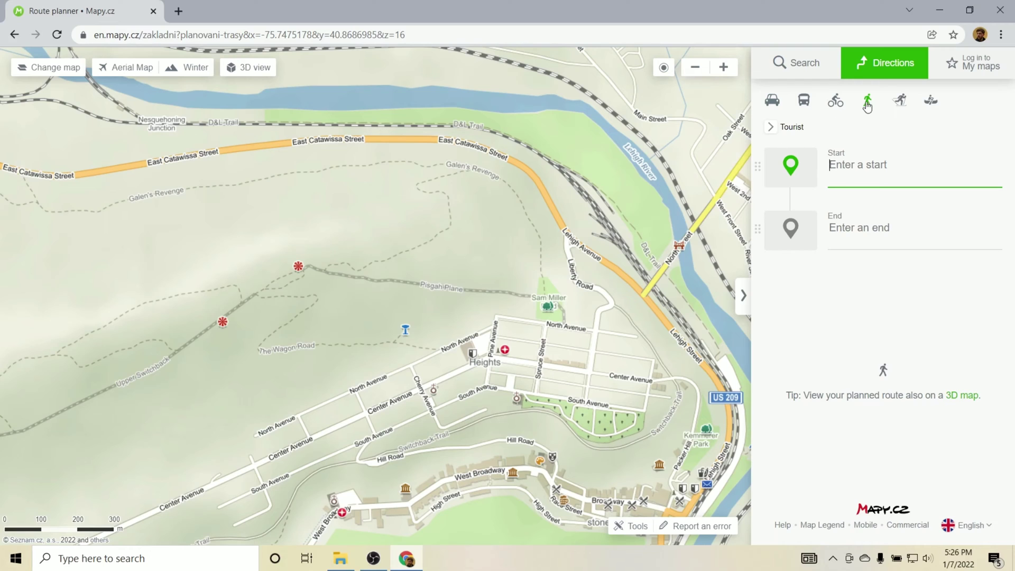
scroll(549, 291, "up", 1)
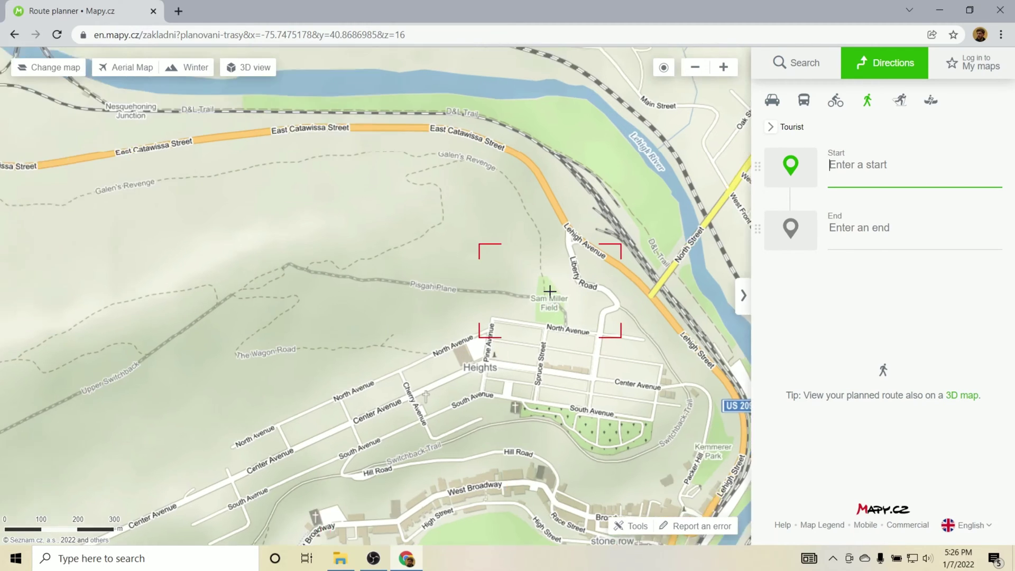
left_click_drag(362, 305, 444, 306)
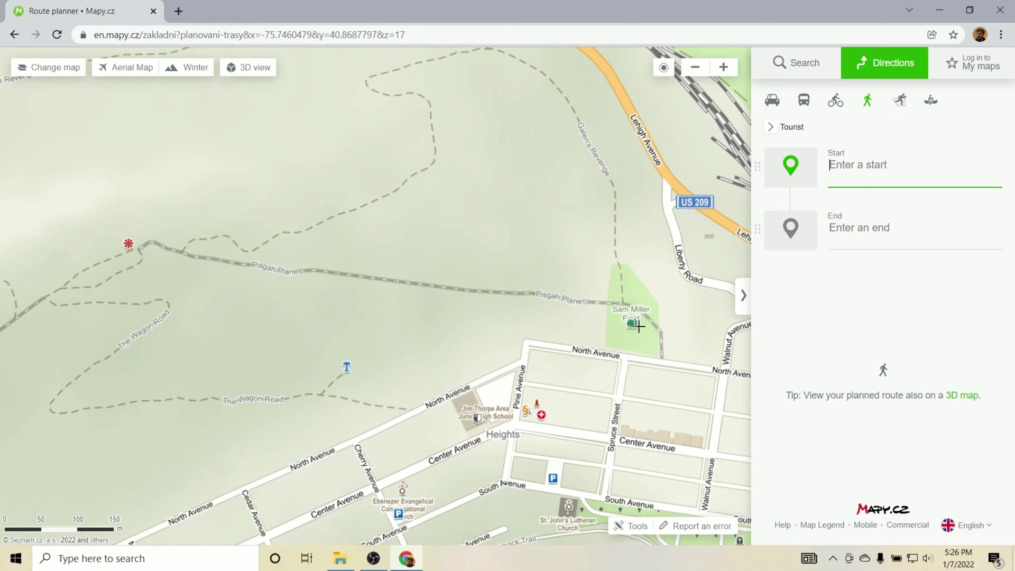
left_click(623, 306)
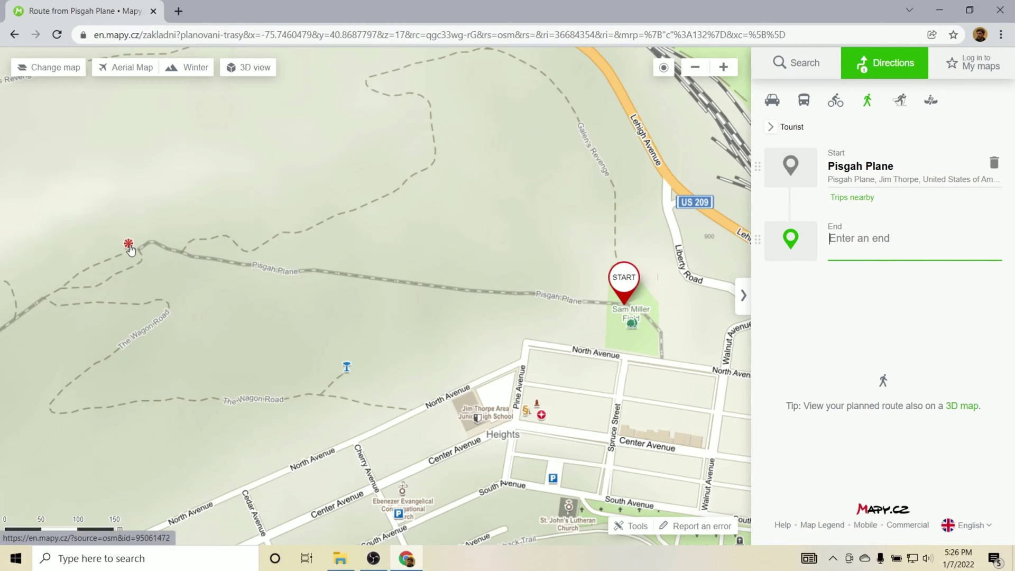
Step: Route the walk via Pisgah Vista and two points on The Wagon Road, back to Pisgah Plane
left_click(129, 244)
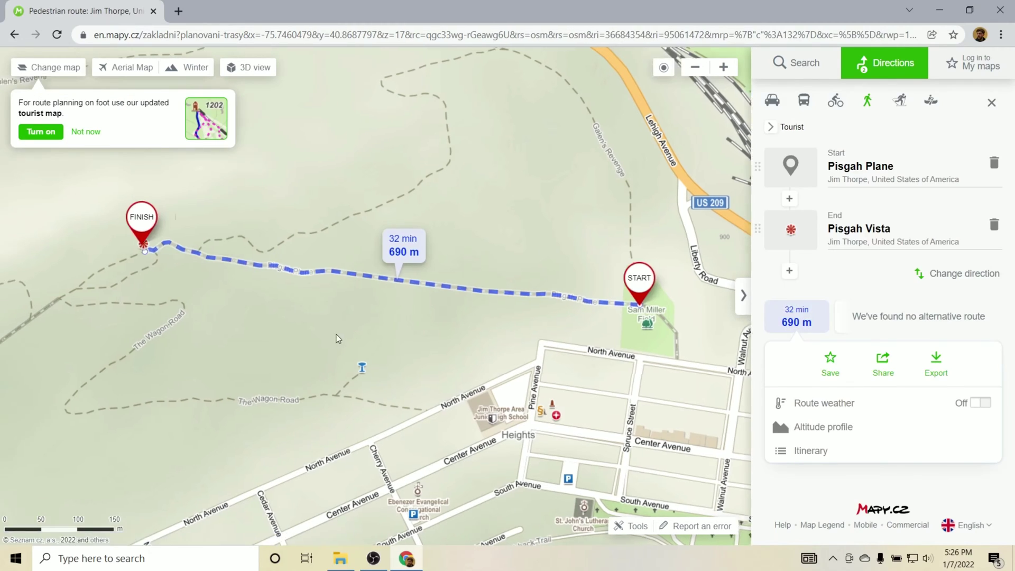
left_click(789, 270)
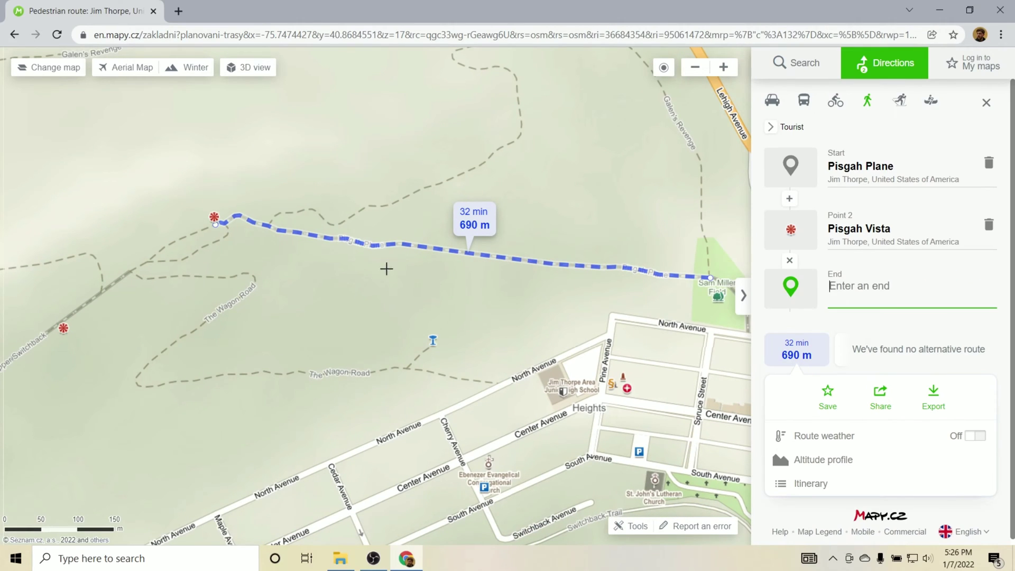
left_click(134, 275)
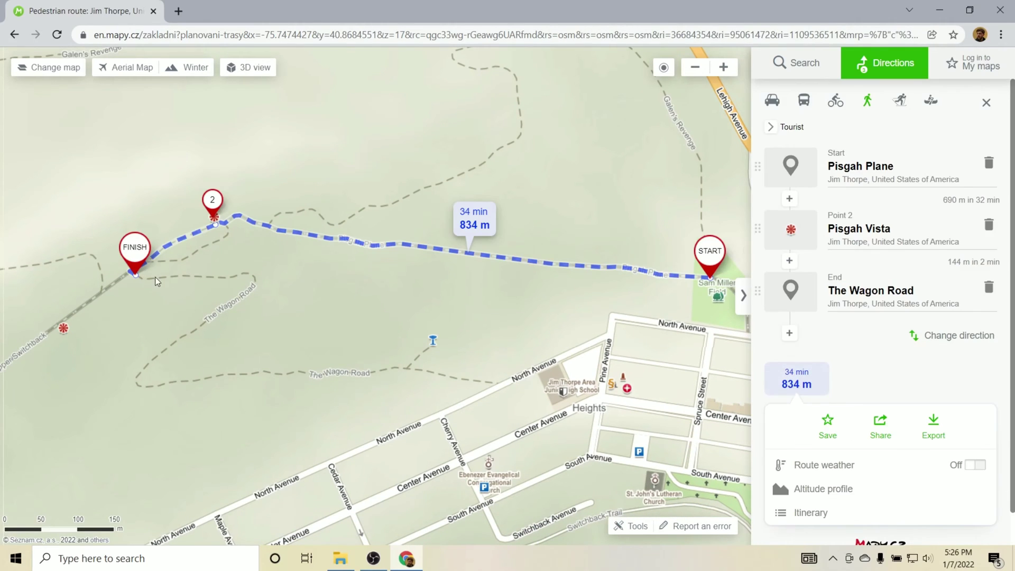
left_click(789, 332)
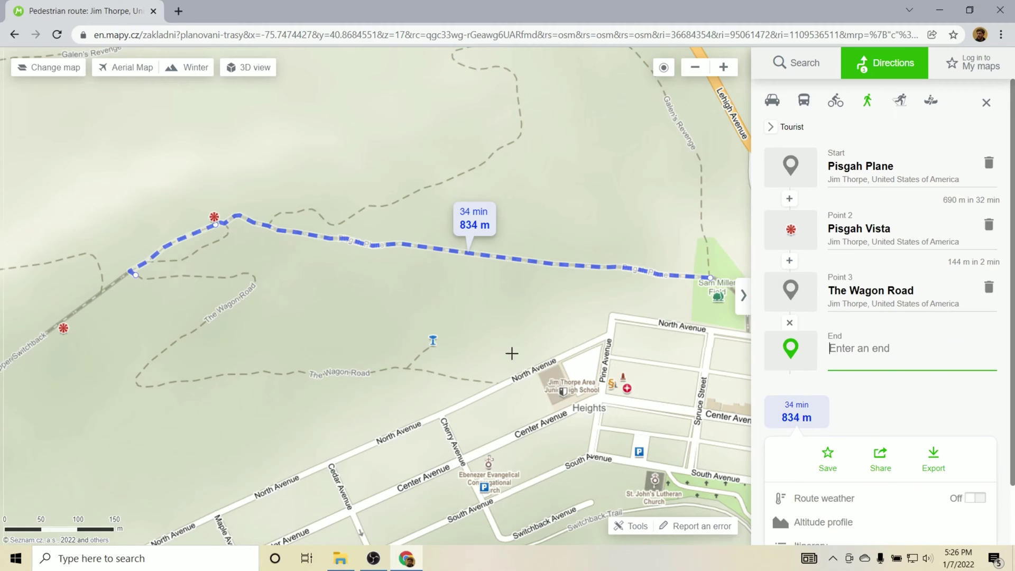
left_click(460, 378)
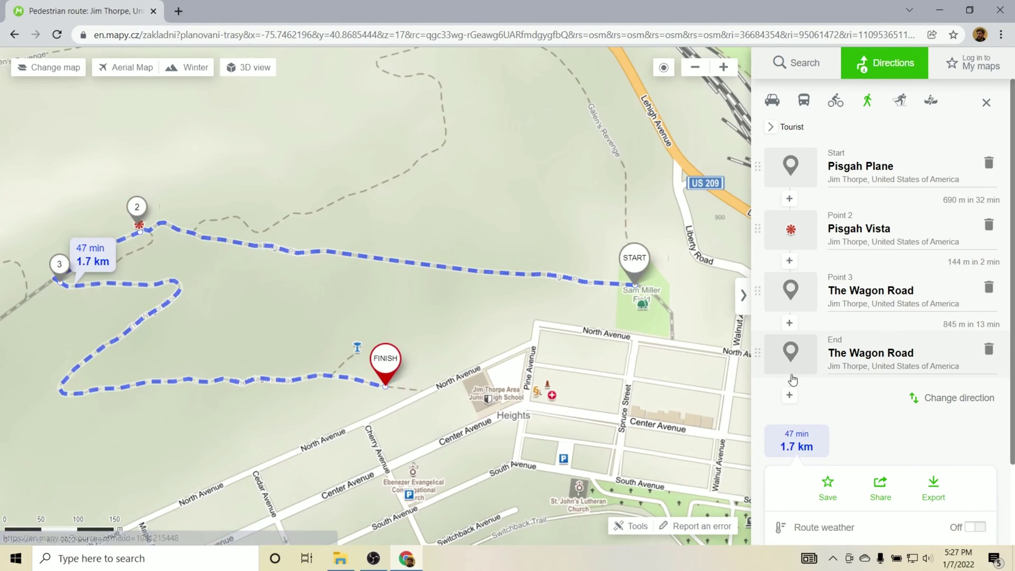
left_click(789, 396)
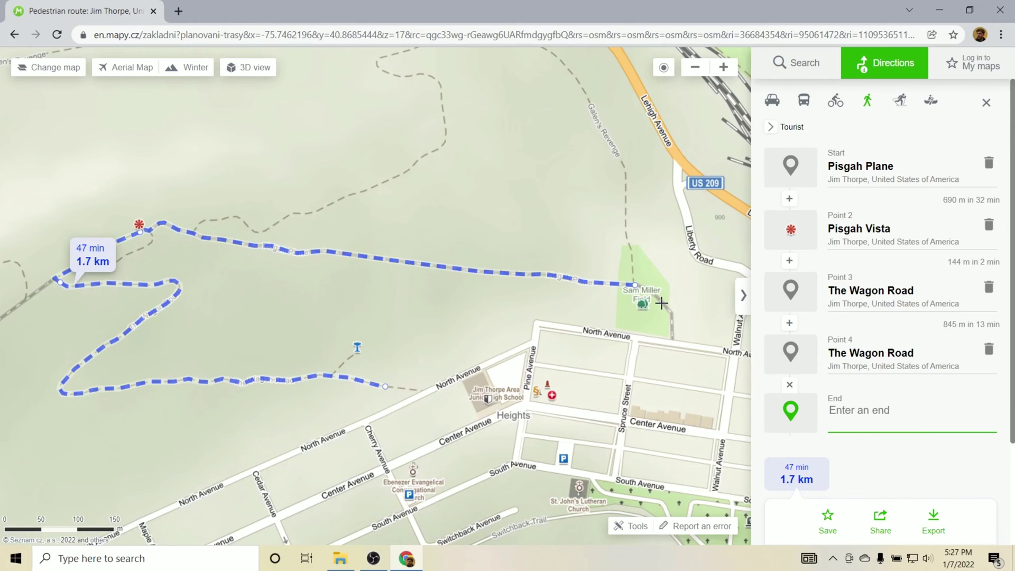
left_click(660, 303)
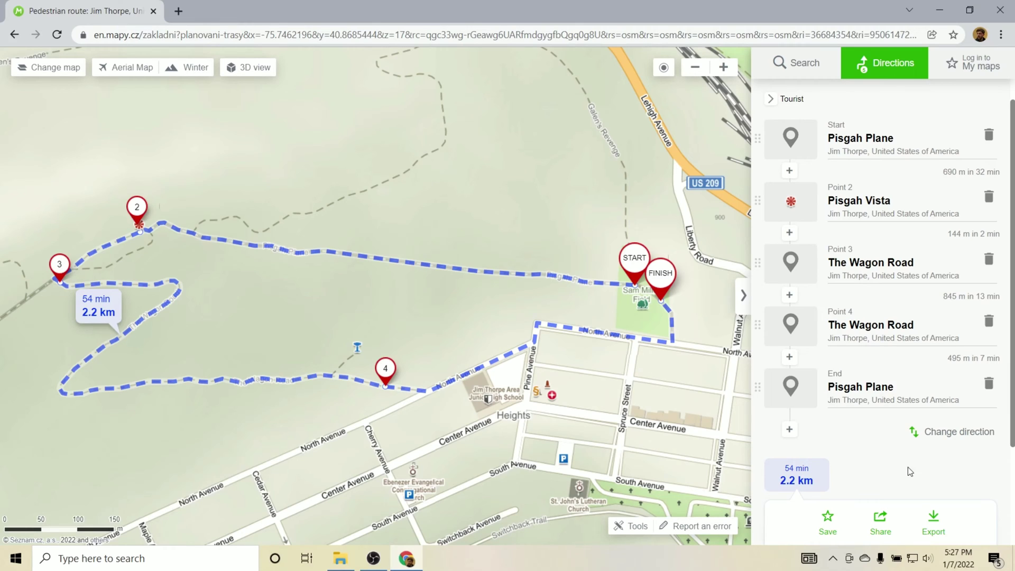
Step: Export the route as GPX (export.gpx), dismiss the download notice, and close the Tools list
left_click(933, 520)
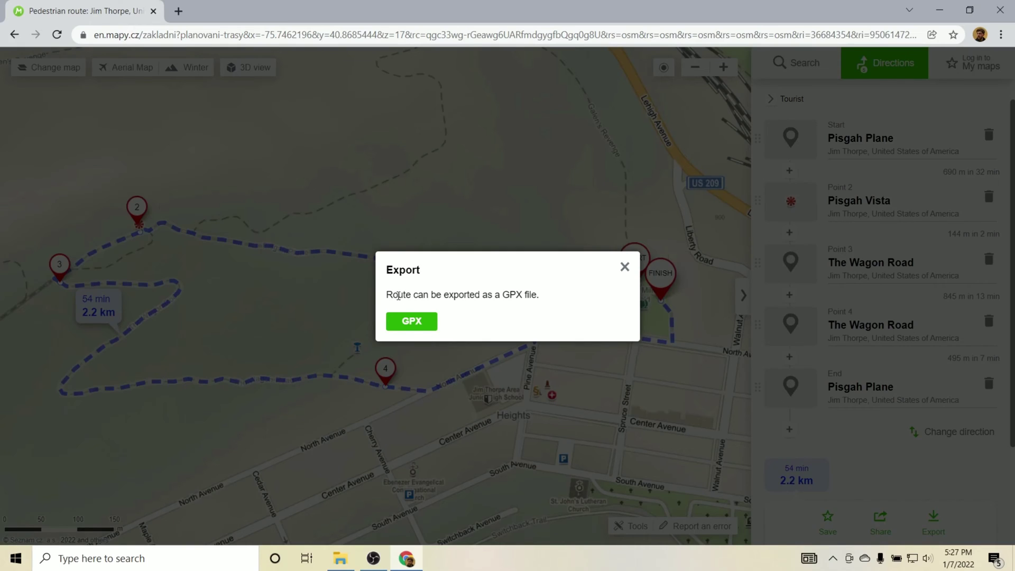
left_click(412, 327)
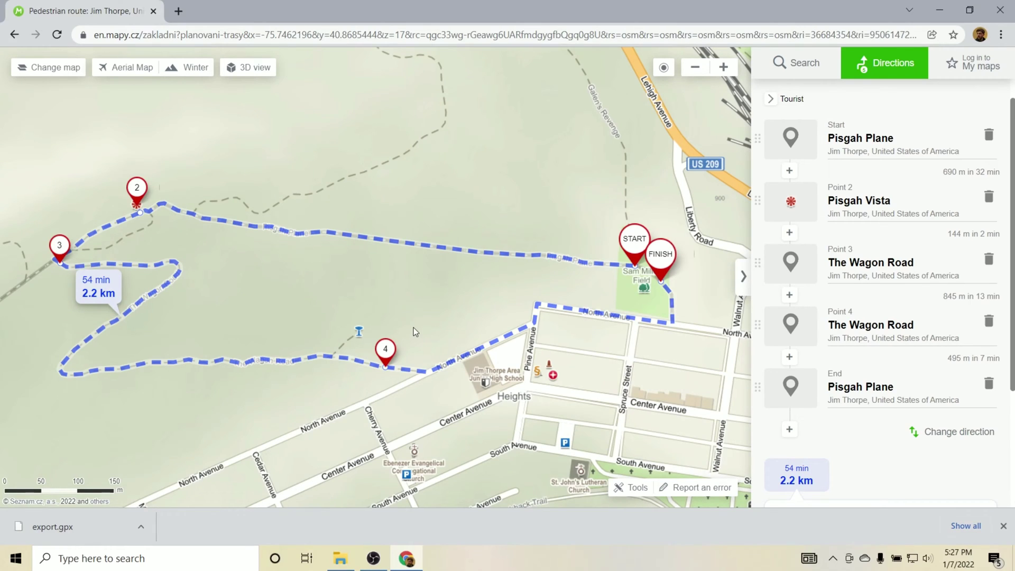
left_click(1003, 526)
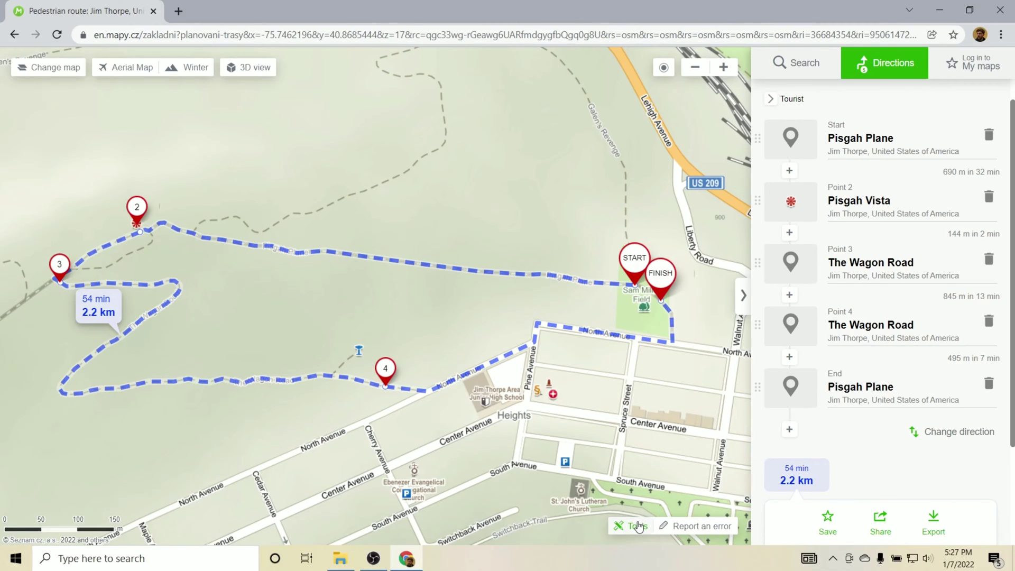
left_click(637, 525)
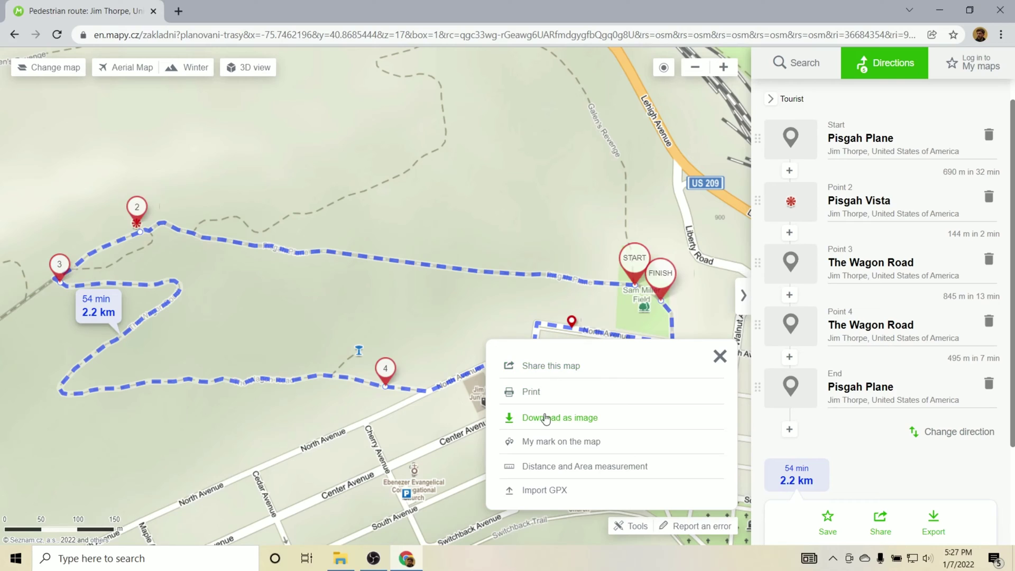
left_click(719, 357)
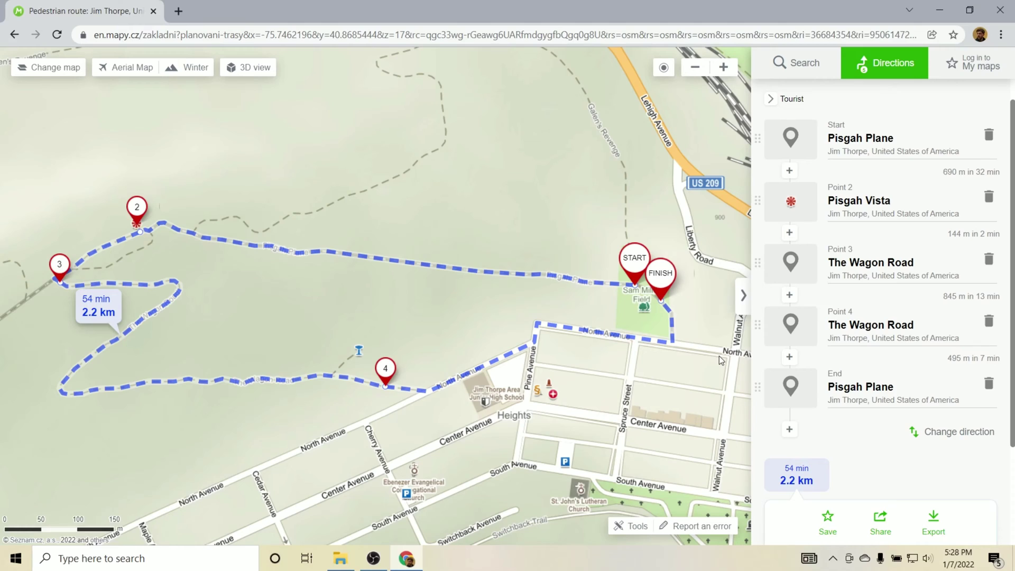
Step: Open mapbox.com in a new tab and go to Mapbox Studio from the account menu
left_click(178, 12)
type("map")
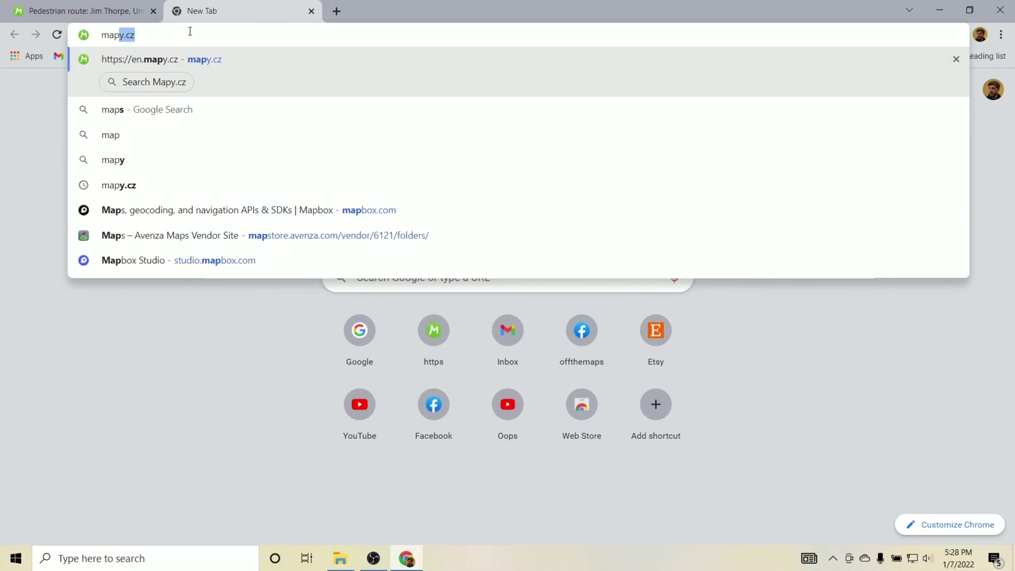
type("box.com")
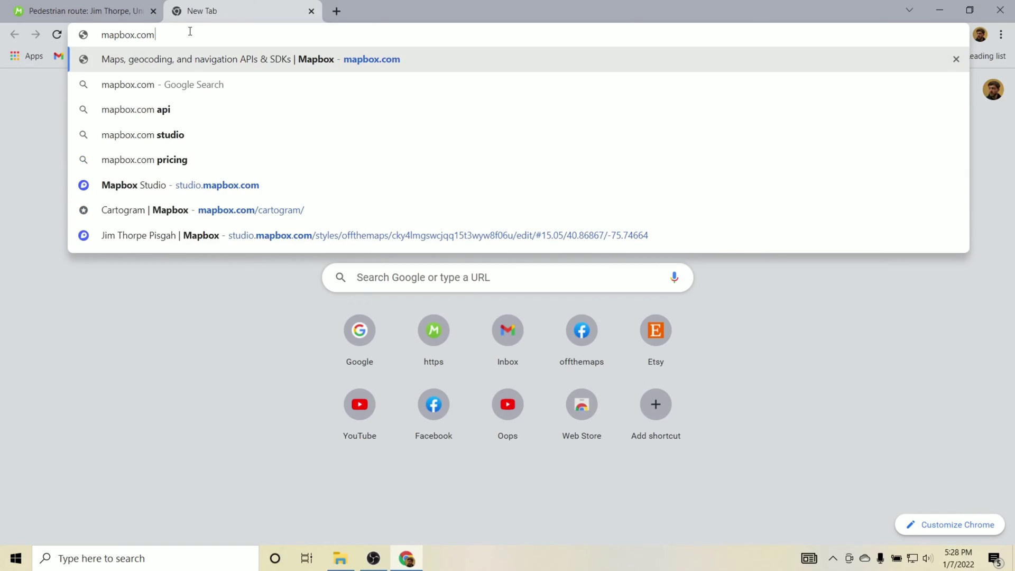
key("Return")
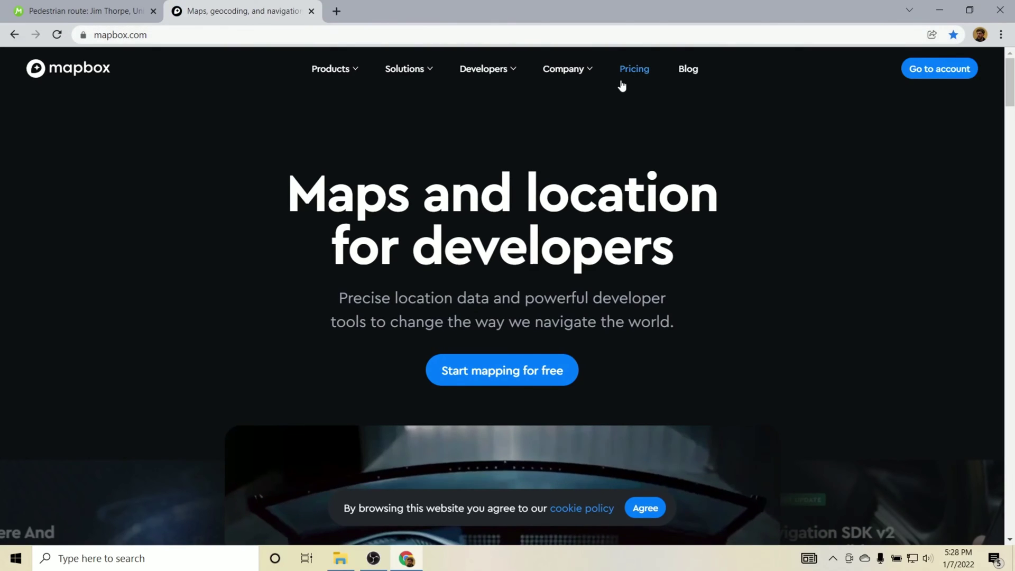
left_click(940, 77)
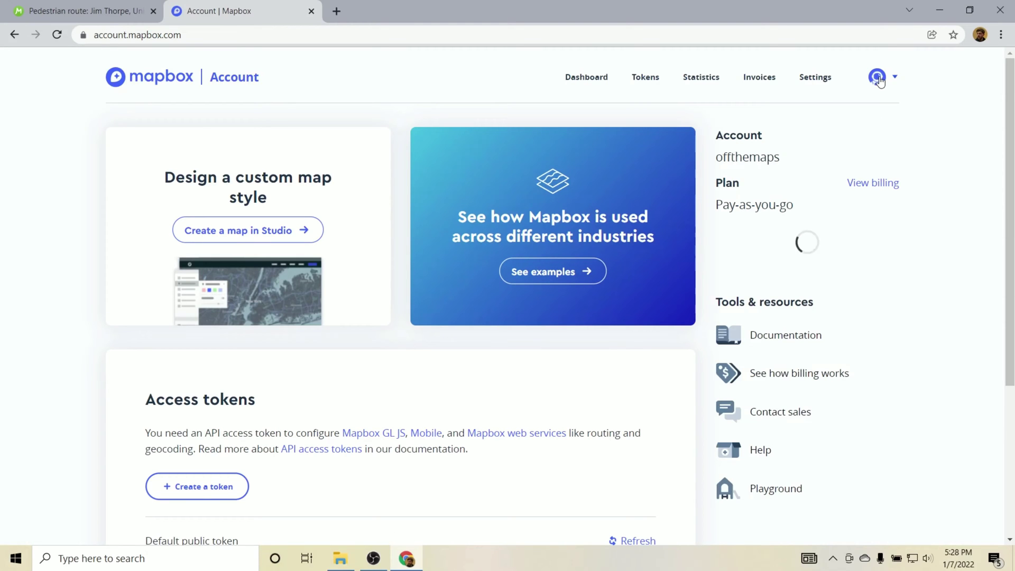
left_click(877, 78)
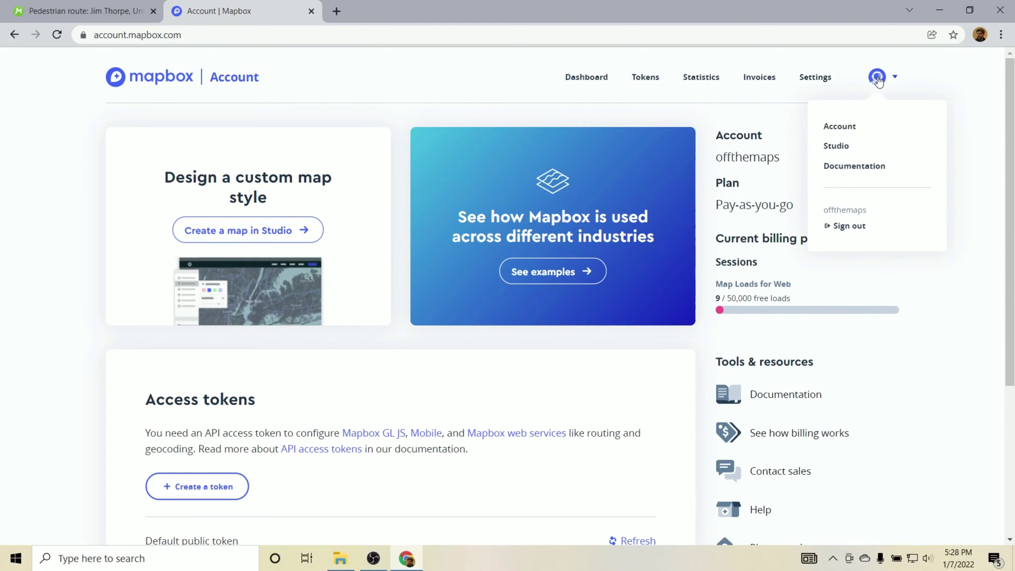
left_click(839, 147)
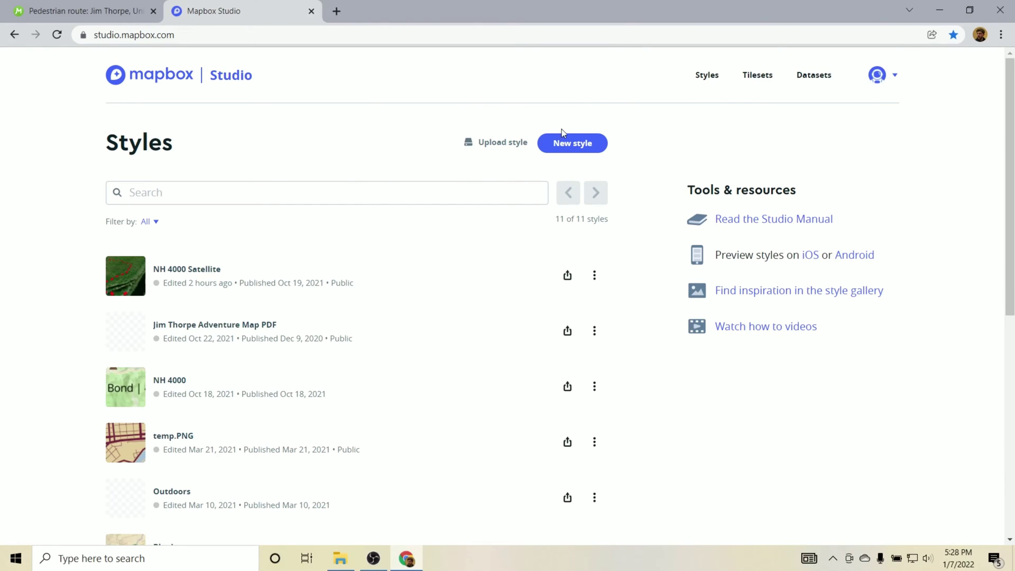
Step: Create a new style from the Satellite Streets template and open it for customizing
left_click(561, 145)
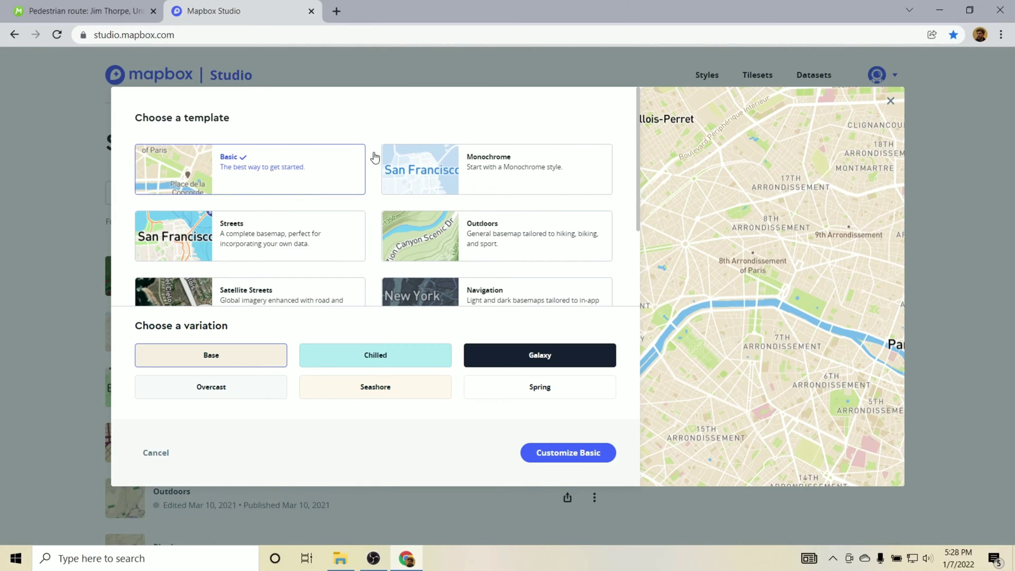
scroll(402, 156, "down", 2)
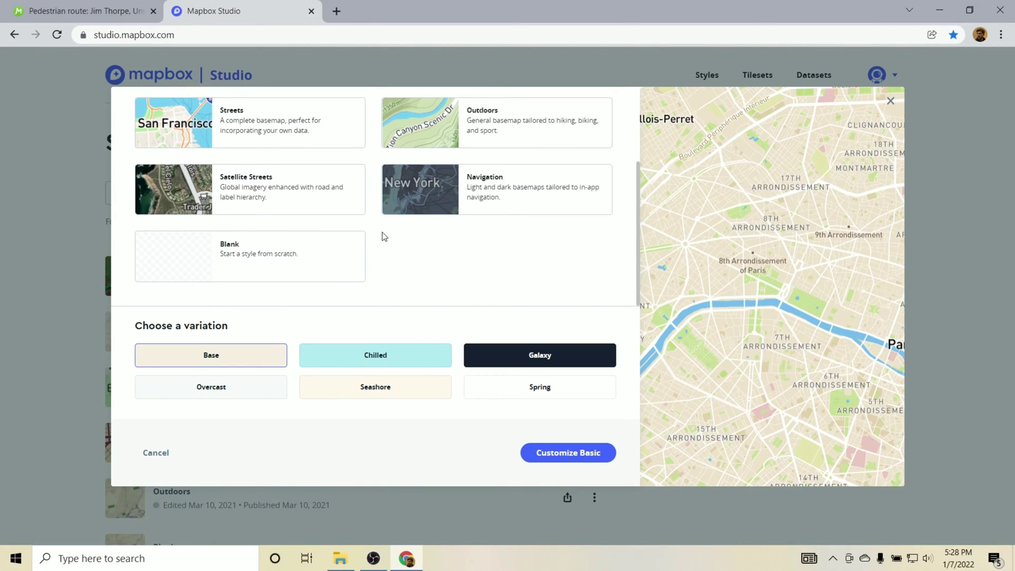
scroll(383, 236, "up", 1)
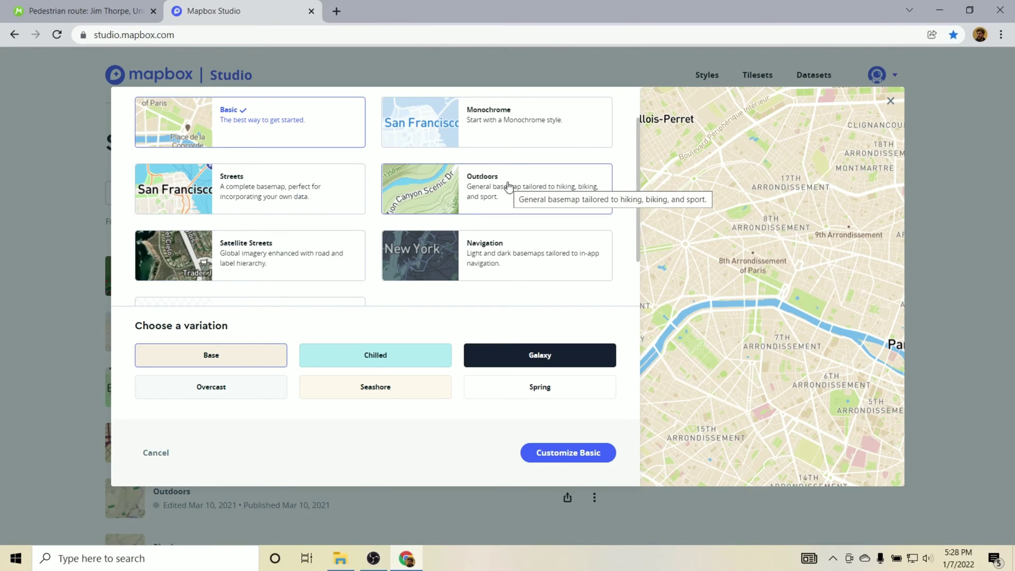
scroll(221, 204, "down", 2)
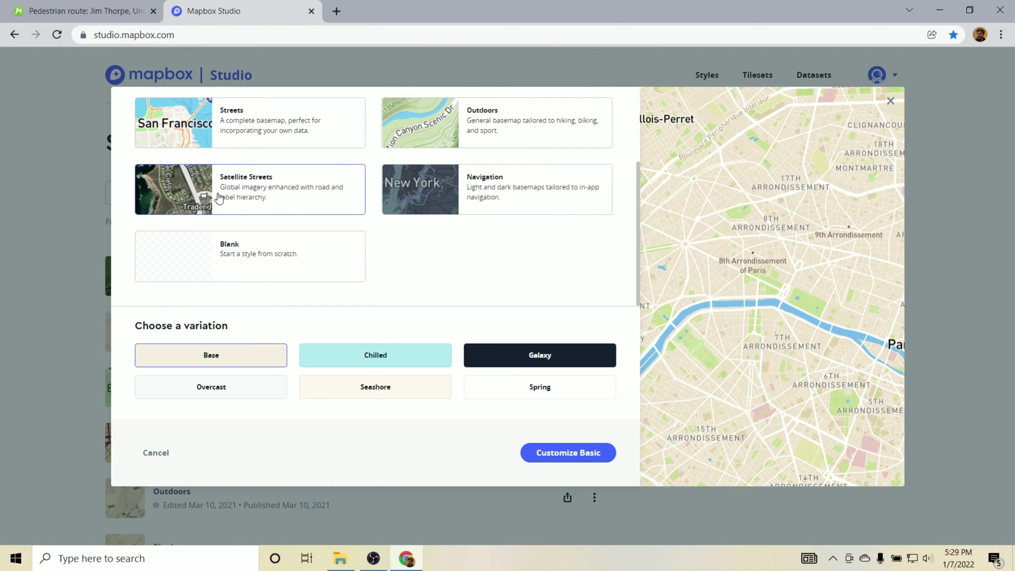
left_click(220, 198)
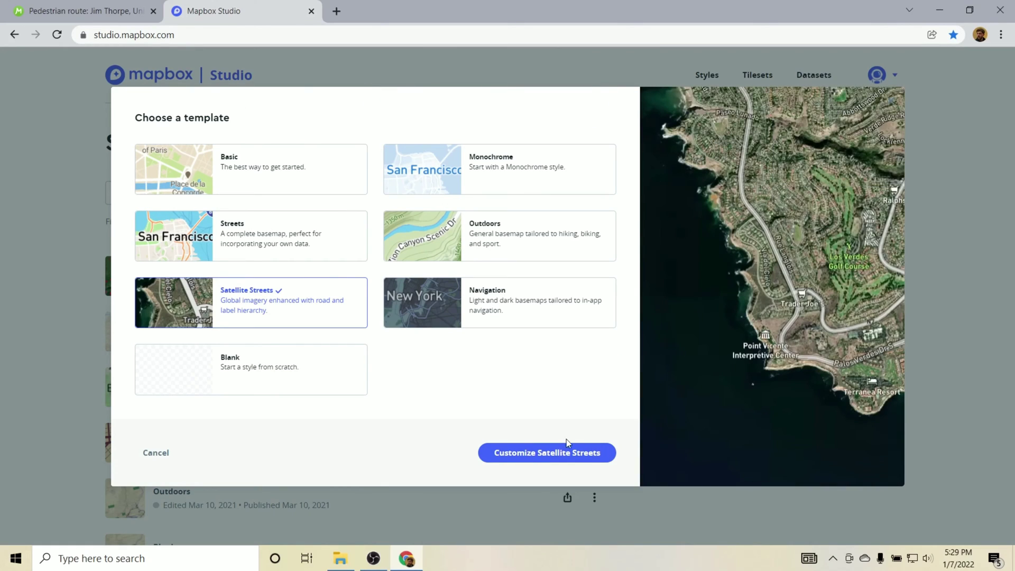
left_click(564, 454)
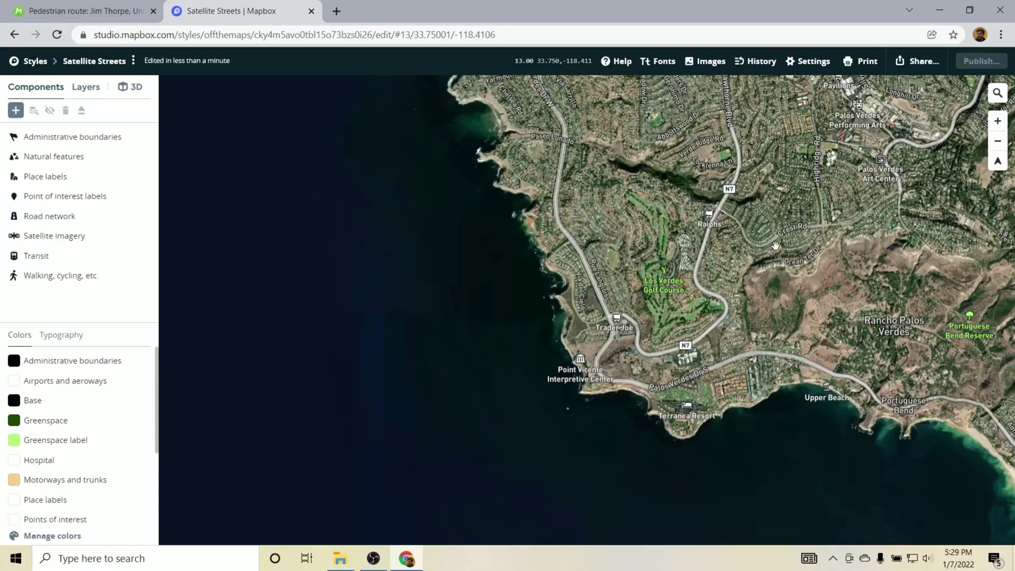
Step: Zoom out and search 'jim thrope' to centre the map on Jim Thorpe, Pennsylvania
left_click_drag(820, 202, 661, 216)
scroll(576, 229, "down", 3)
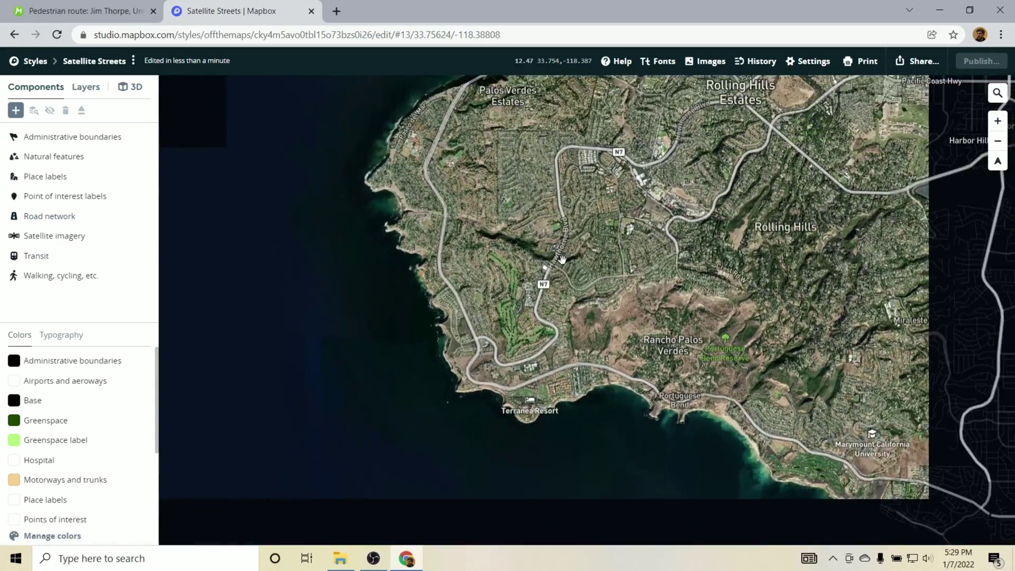
scroll(522, 312, "down", 4)
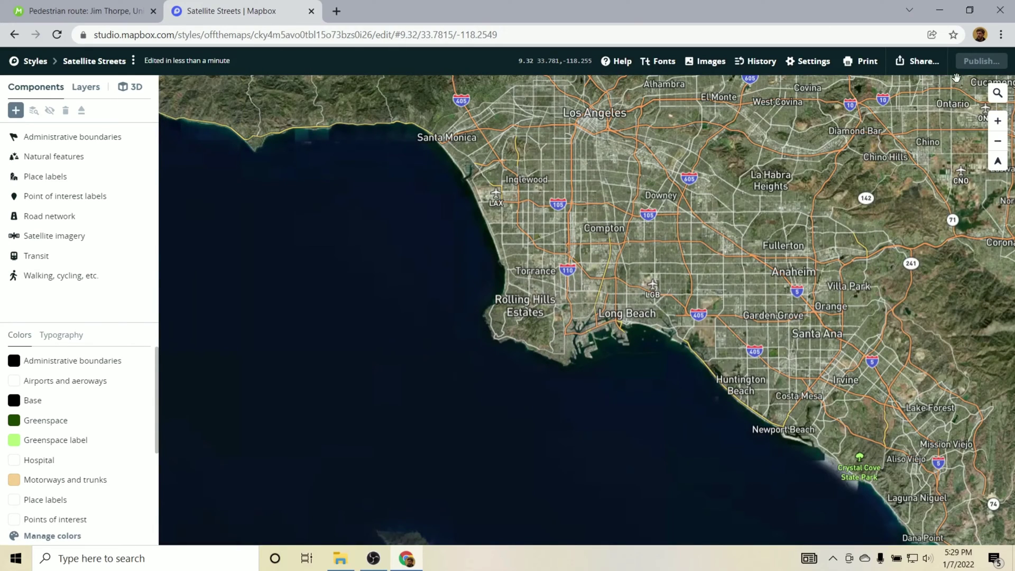
mouse_move(1002, 98)
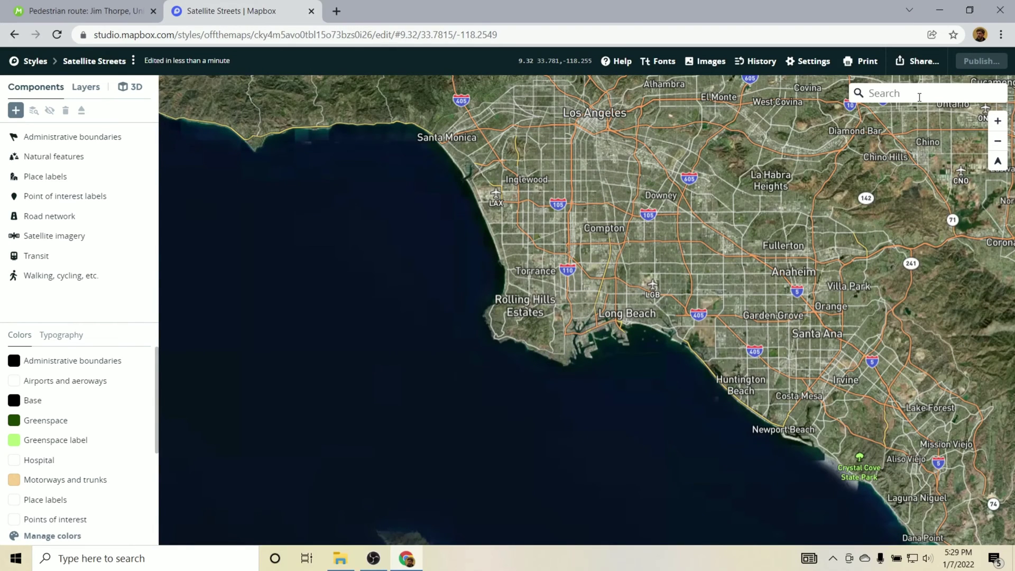
type("jim thrope")
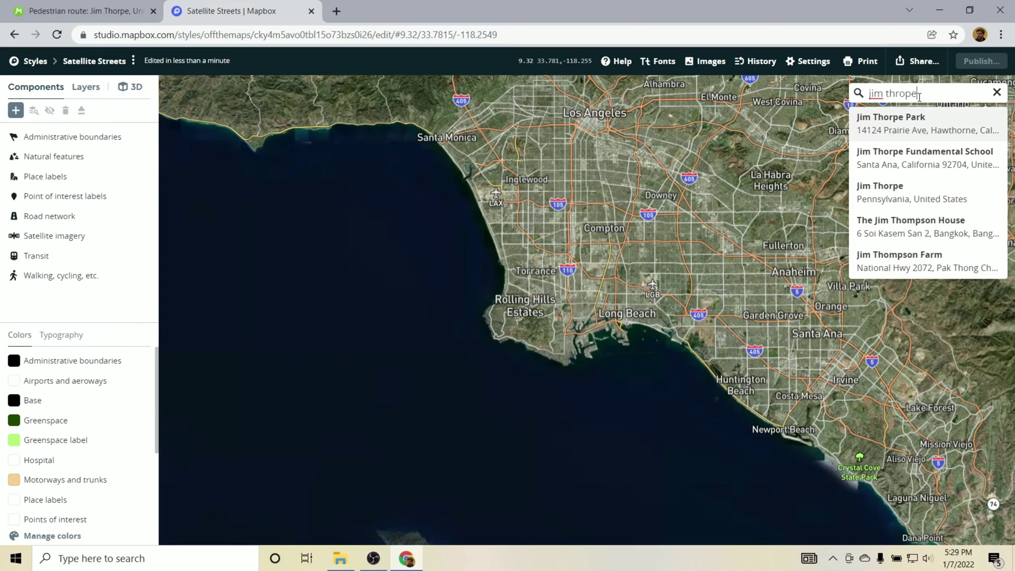
left_click(911, 192)
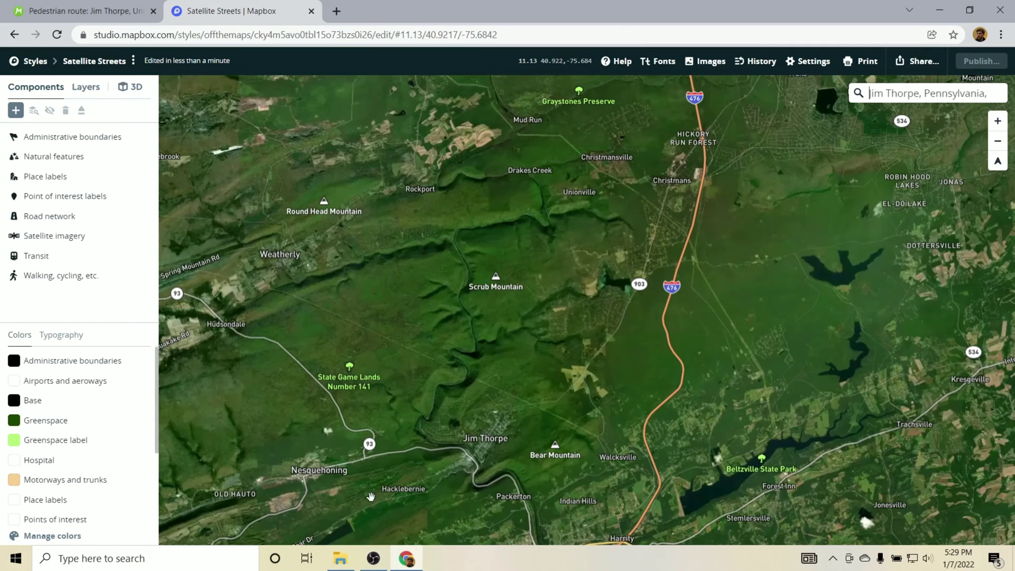
Step: Rename export.gpx in Downloads to 'him thorpe pisgah trail' and switch back to Chrome
mouse_move(341, 558)
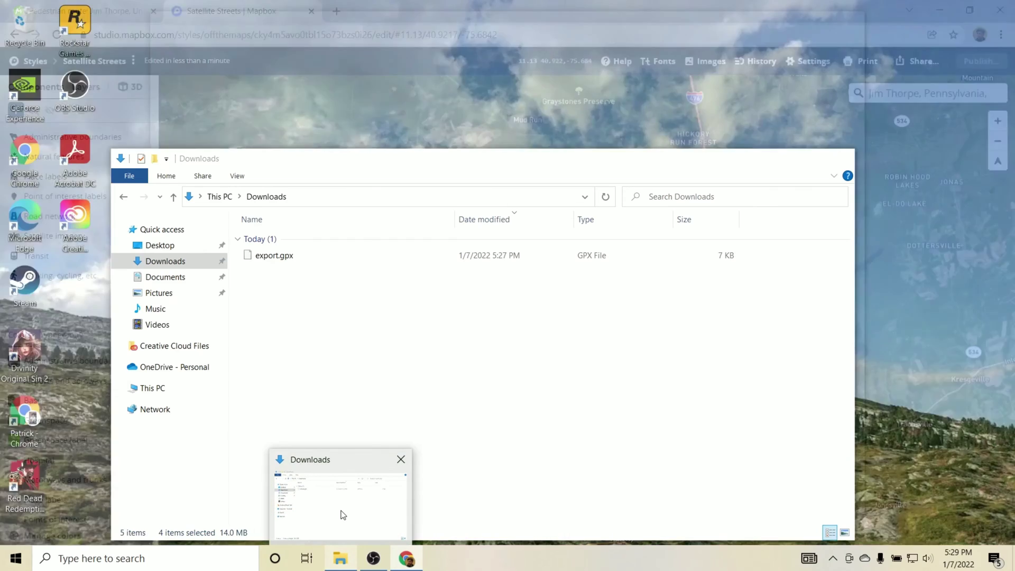
left_click(342, 515)
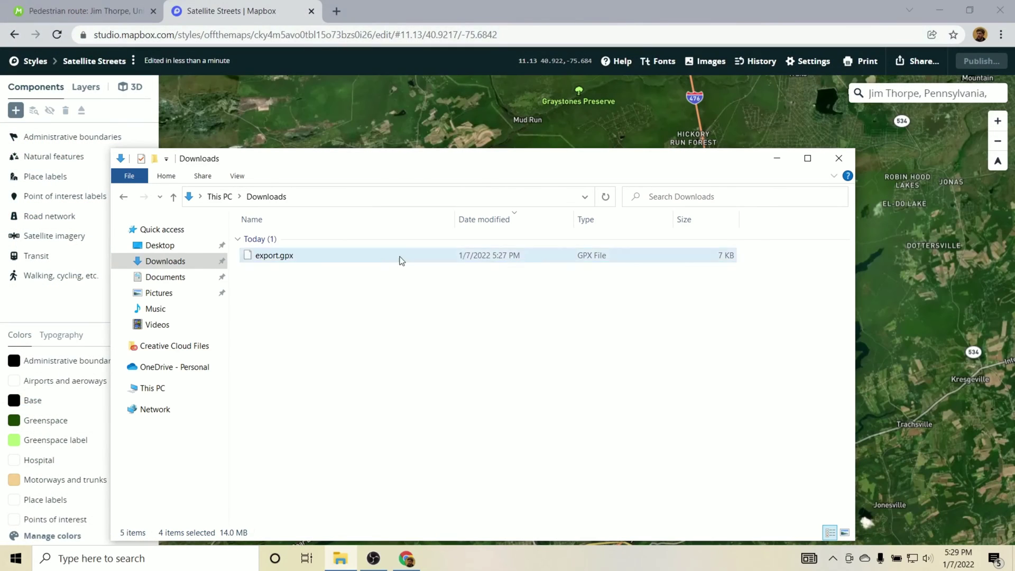
left_click(271, 258)
key("F2")
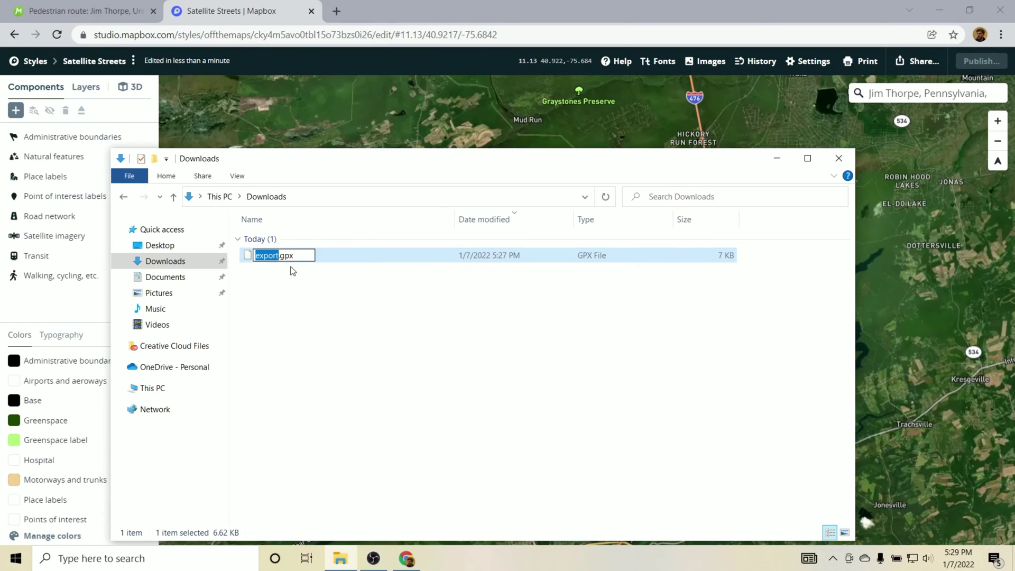
type("him thorpe pisgah trail")
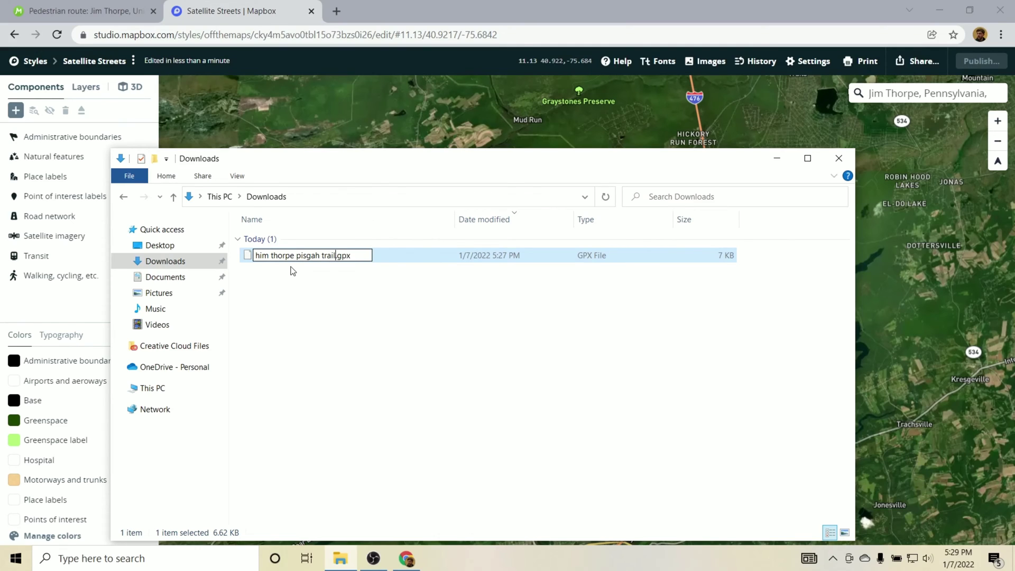
key("Return")
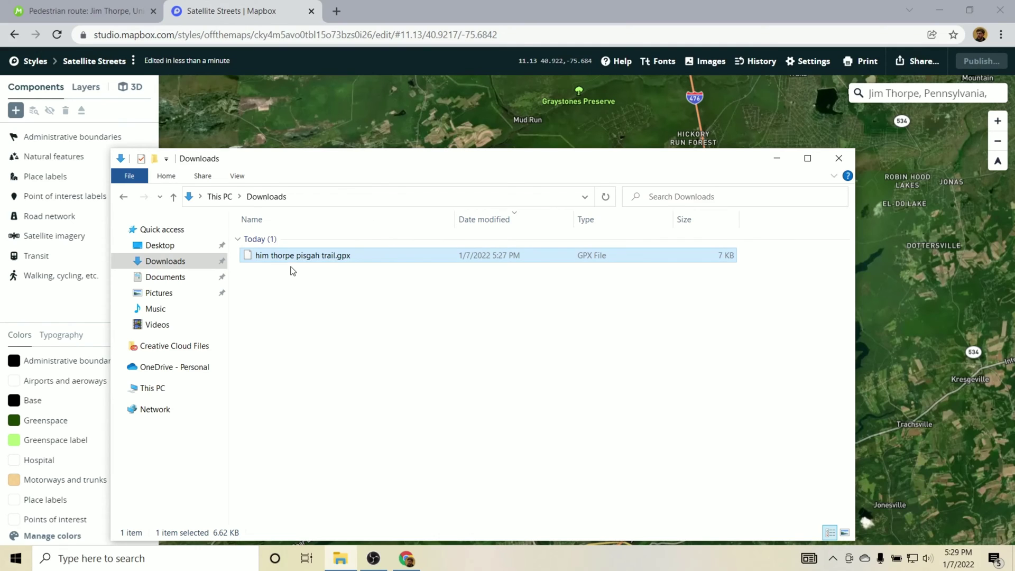
left_click(256, 13)
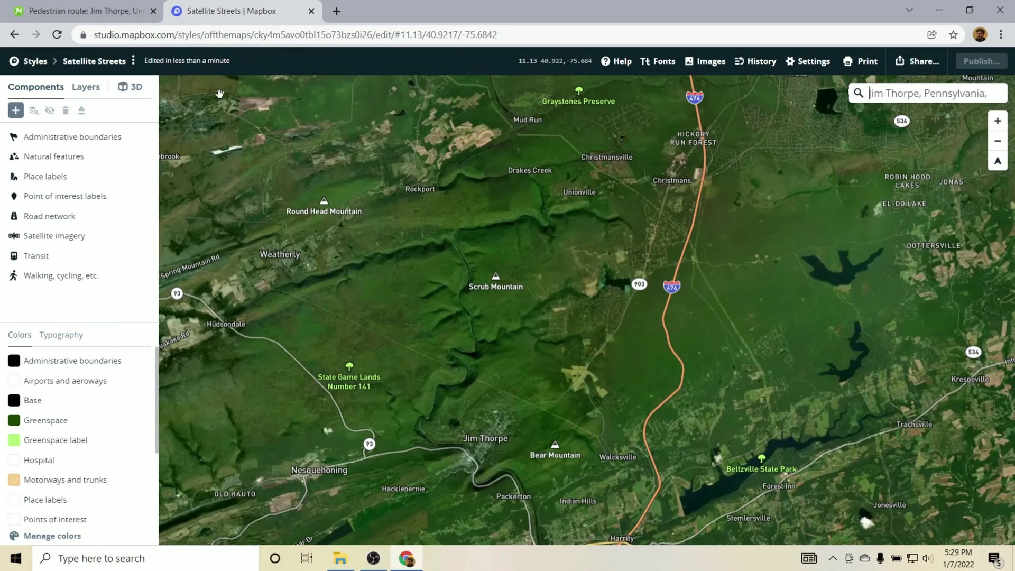
Step: Add a new layer and upload him thorpe pisgah trail.gpx from Downloads as a tileset
left_click(85, 87)
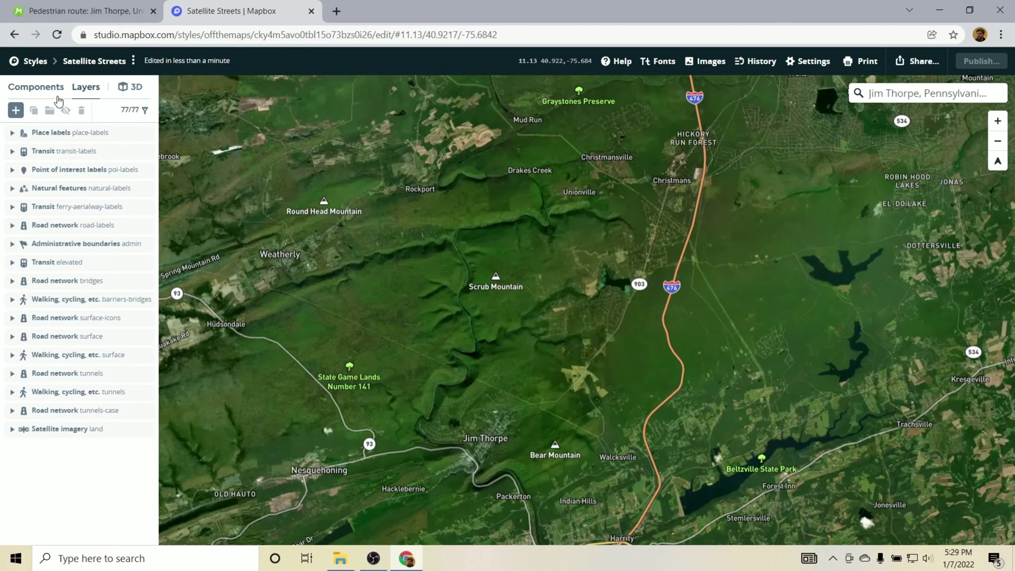
left_click(15, 111)
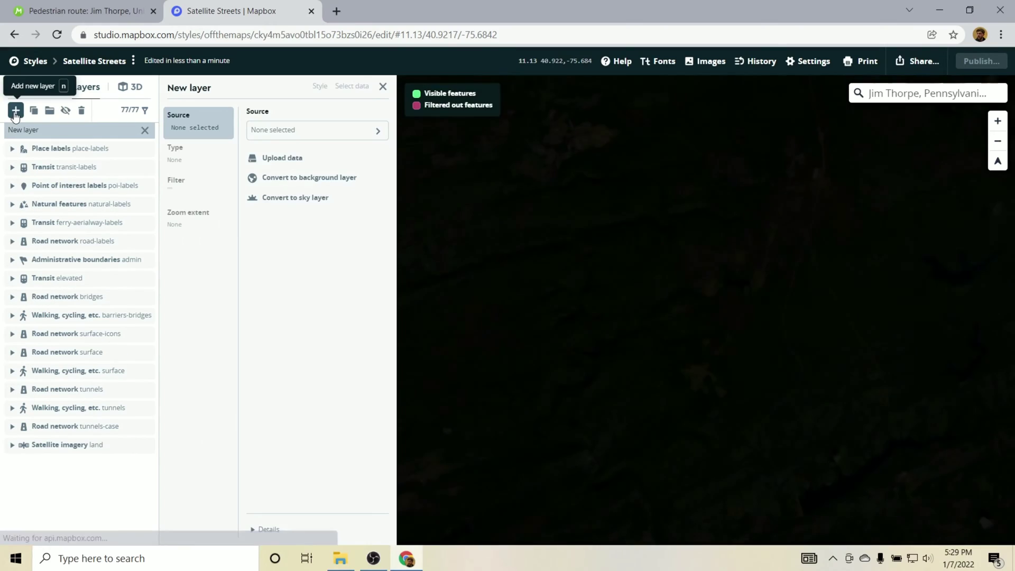
left_click(280, 158)
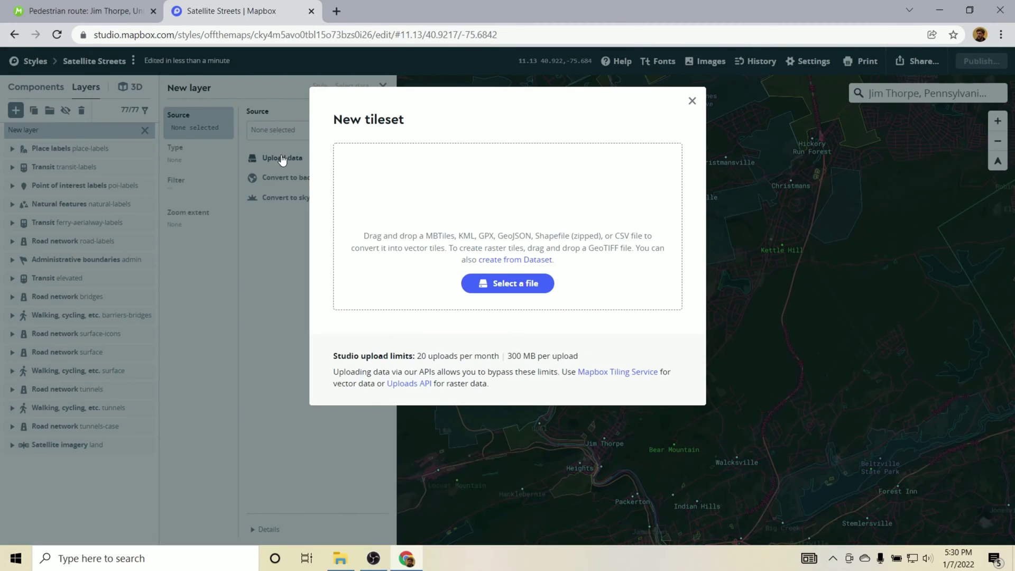
left_click(340, 565)
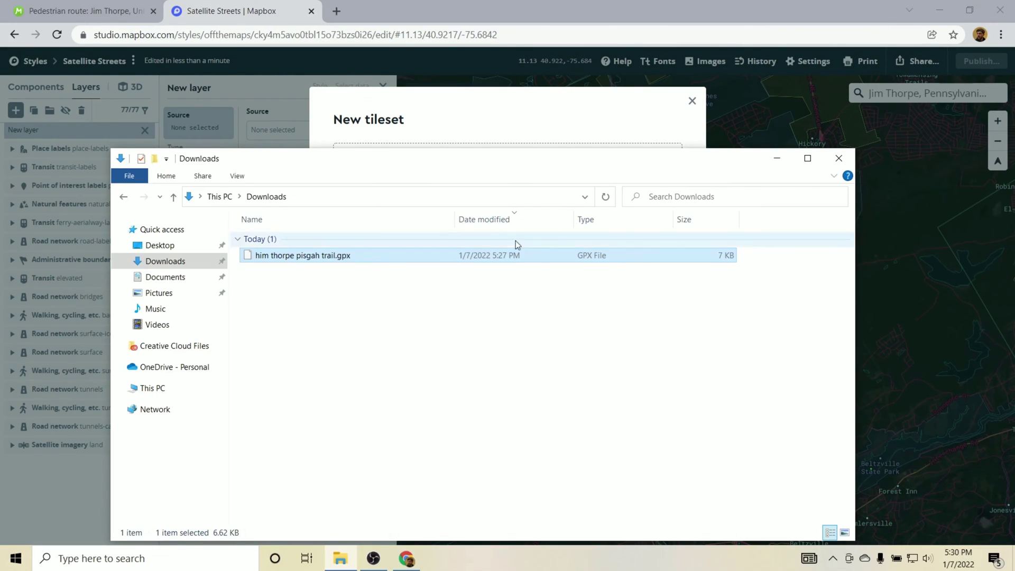
left_click_drag(529, 152, 538, 290)
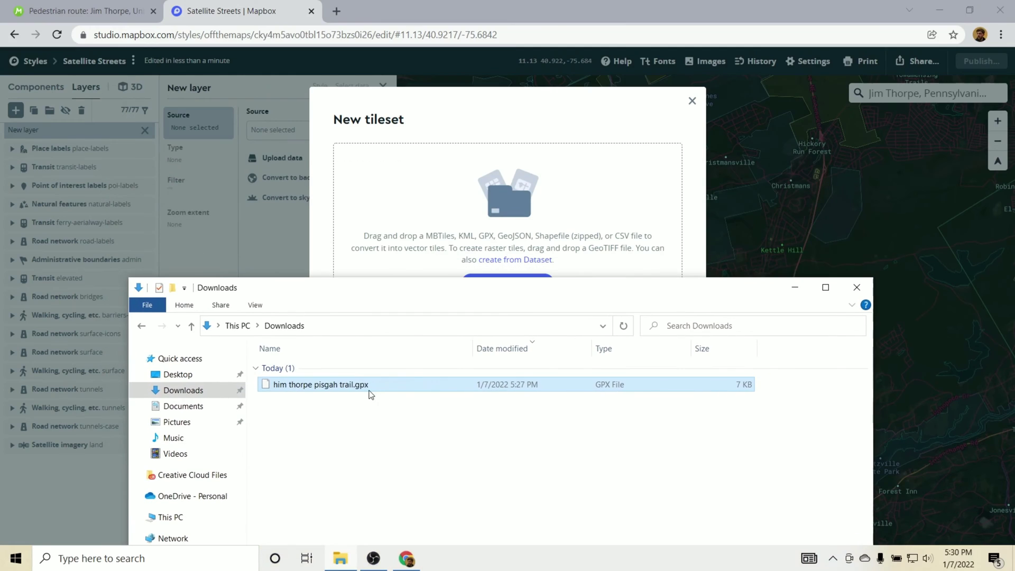
left_click_drag(370, 392, 434, 224)
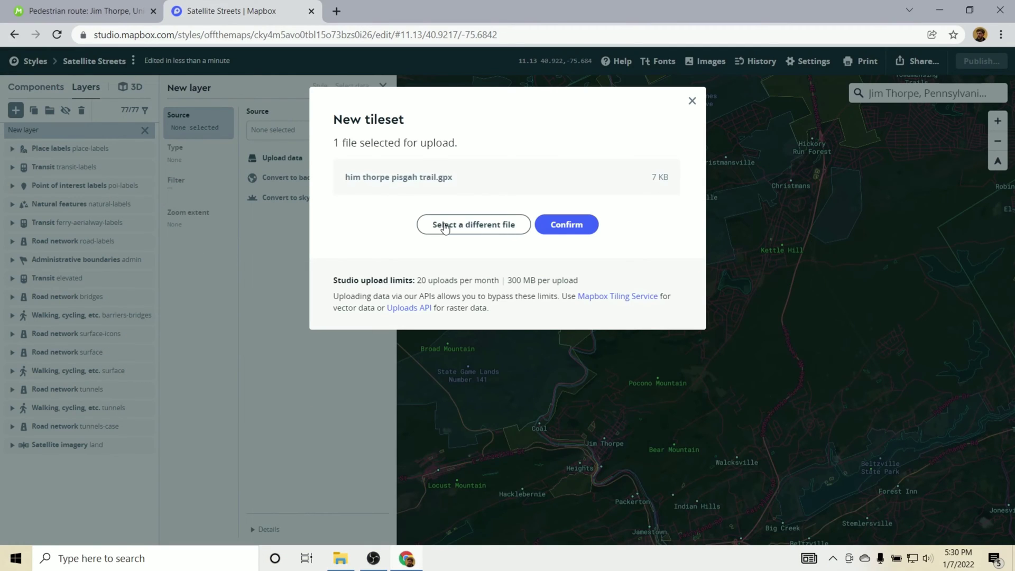
left_click(582, 223)
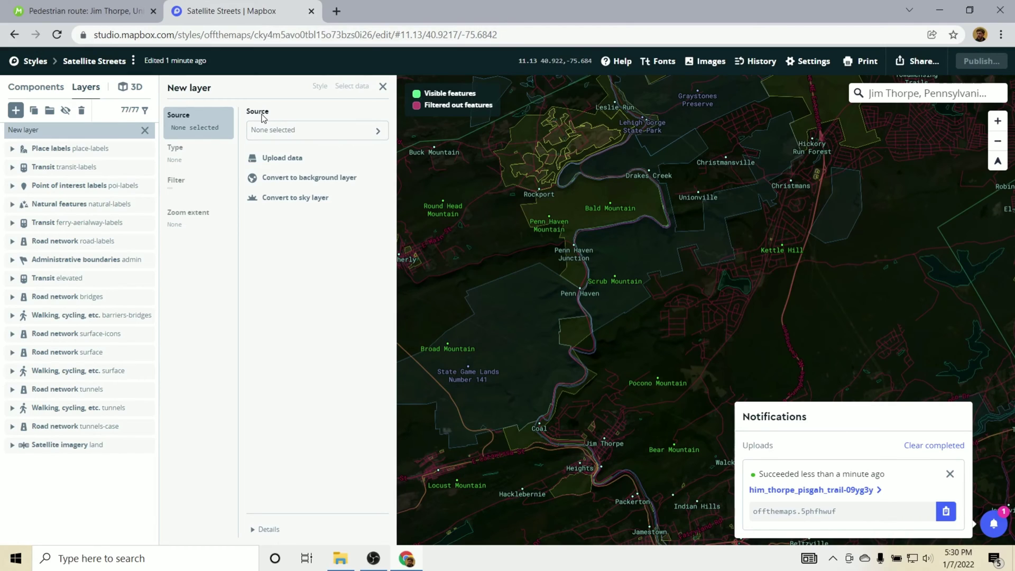
Step: Set the new layer's source to the Pisgah trail tracks, filtering sources by 'pisgah'
left_click(292, 132)
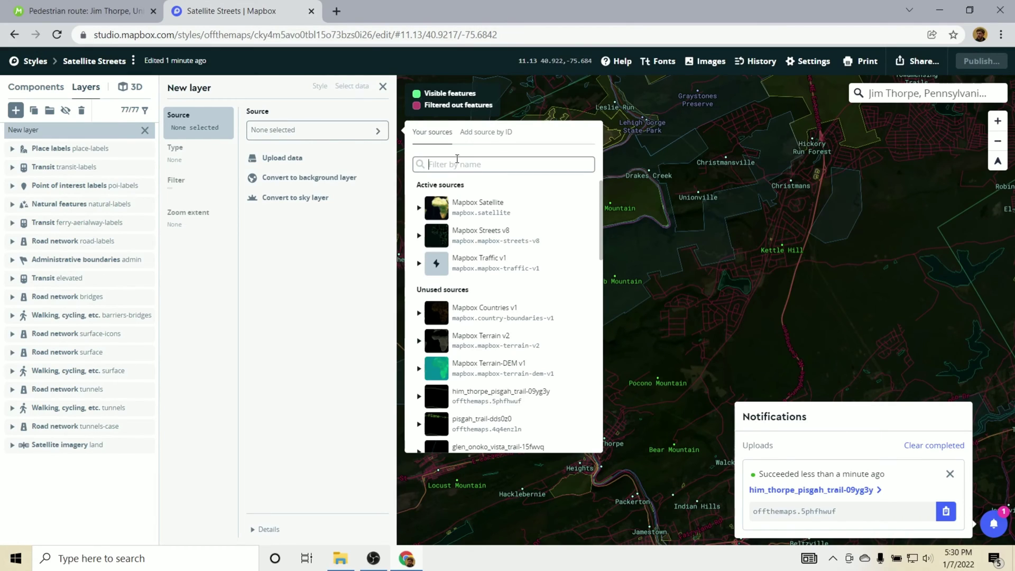
type("trail")
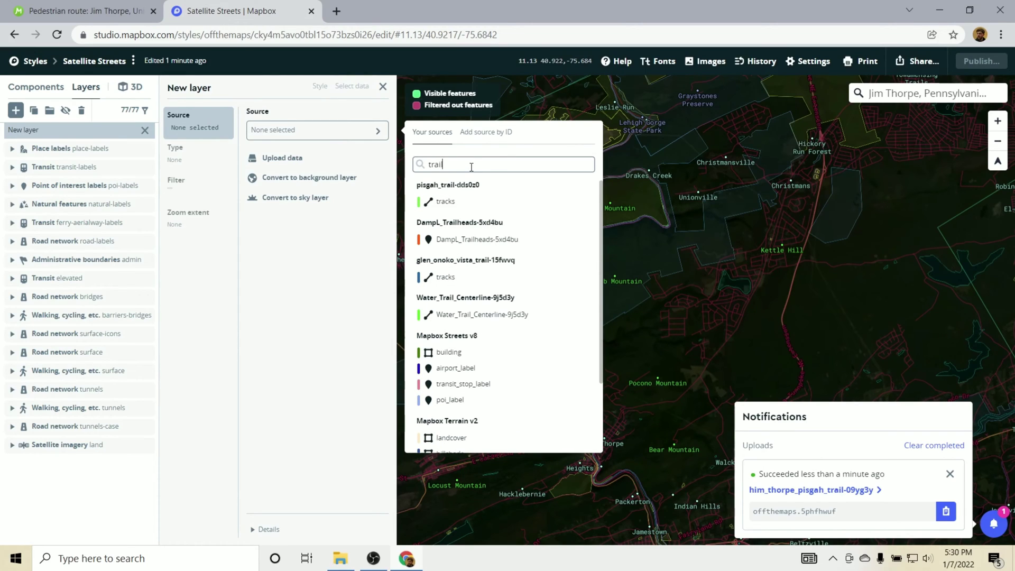
type("pi")
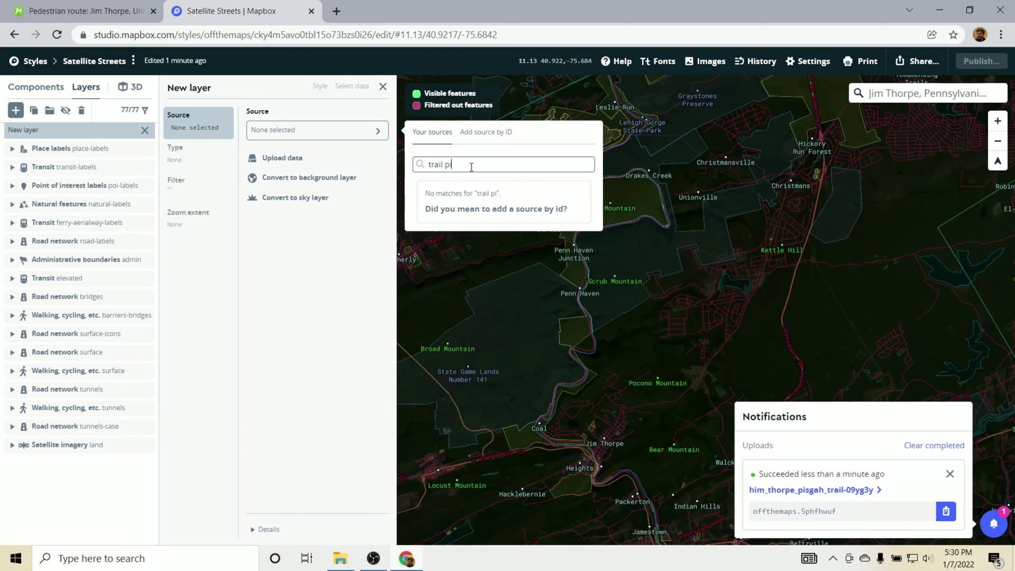
key("ctrl+a")
key("BackSpace")
type("pisgah")
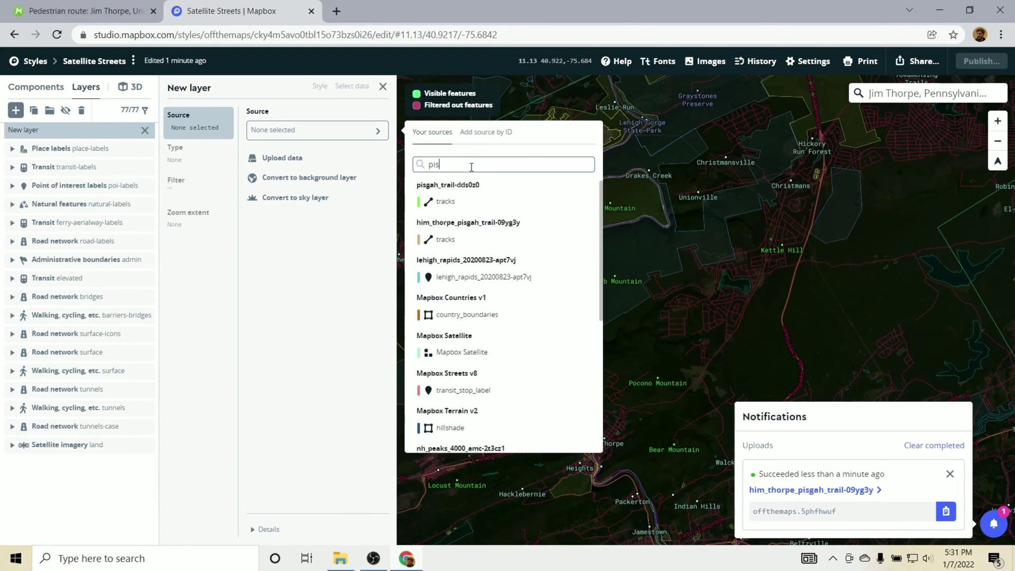
left_click(476, 244)
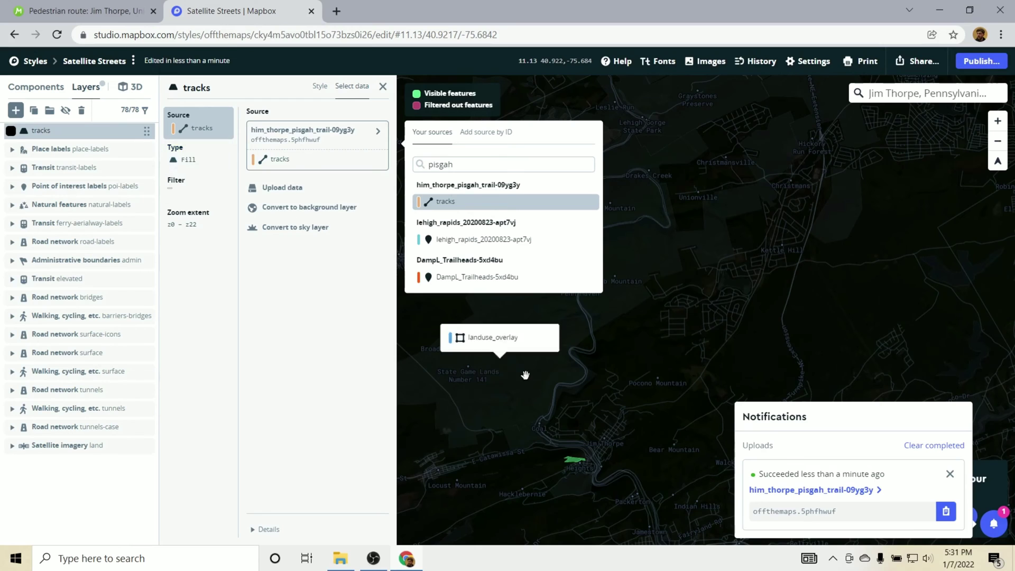
Step: Zoom to the trail on the map and change the layer type to Line
left_click_drag(525, 373, 688, 333)
scroll(645, 371, "up", 5)
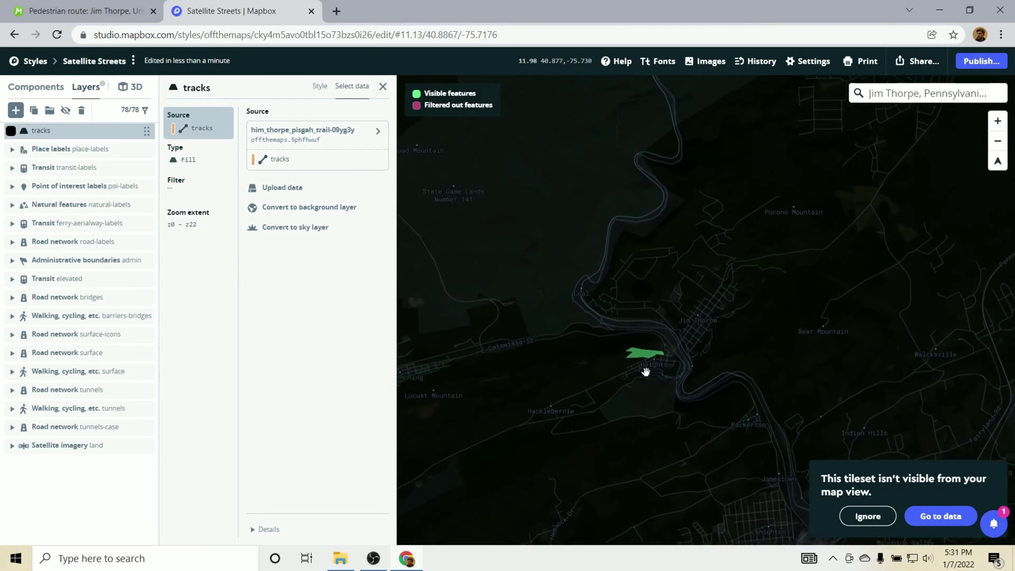
left_click(623, 308)
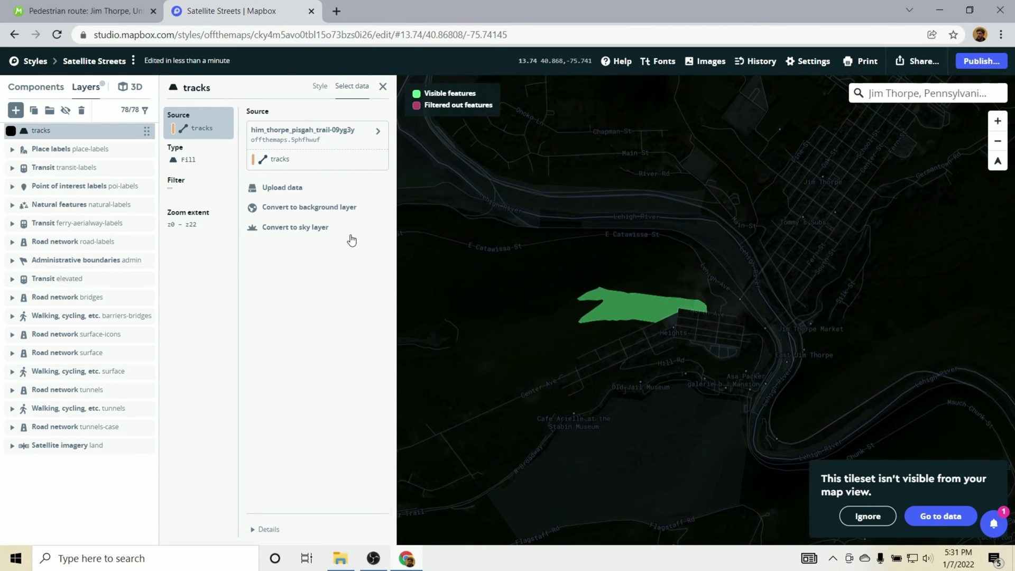
left_click(205, 161)
left_click(303, 232)
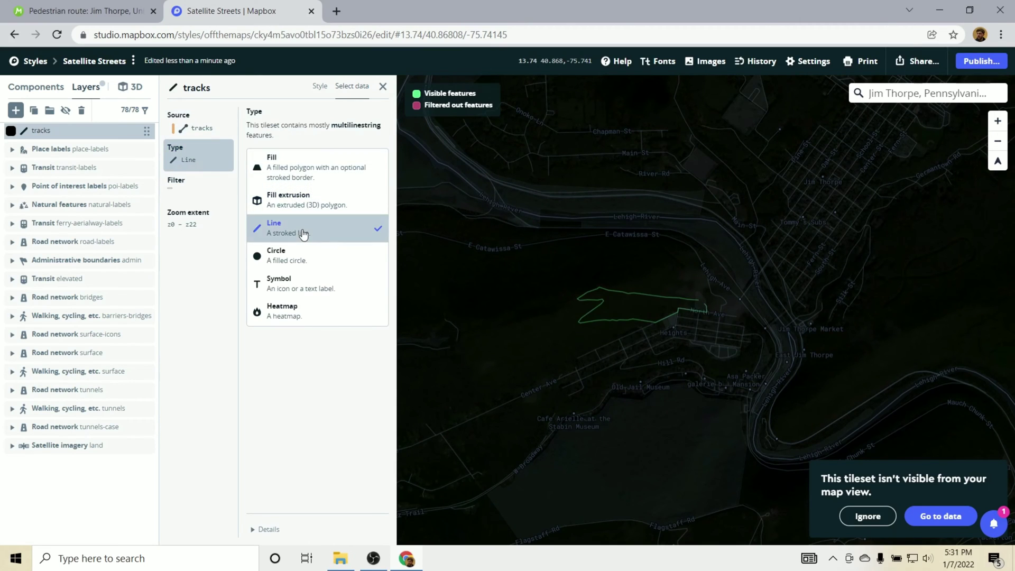
scroll(629, 315, "up", 2)
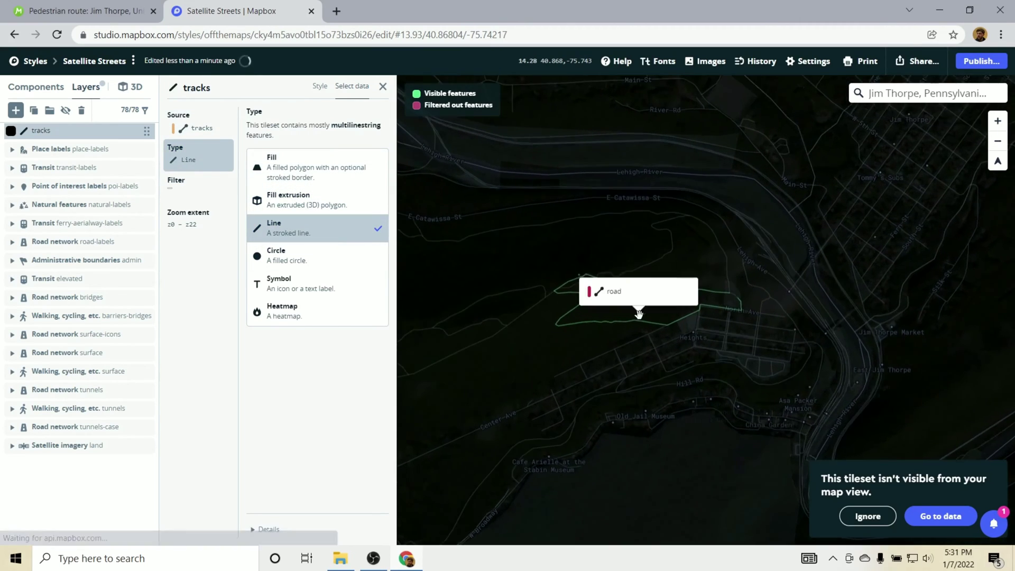
scroll(668, 238, "up", 2)
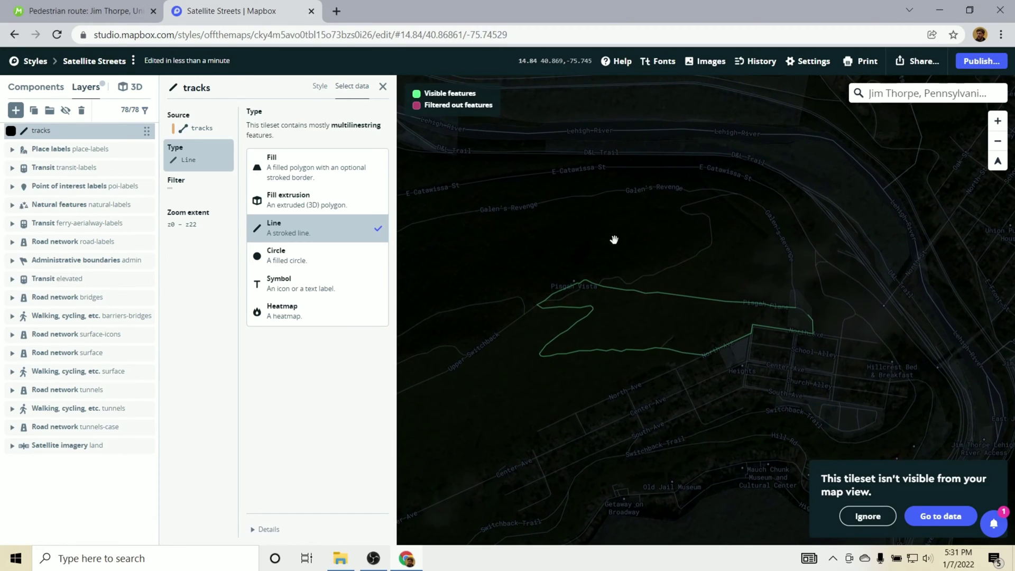
Step: Style the trail line red, 3 px wide, with a 1, 1 dash-and-gap array
left_click(322, 87)
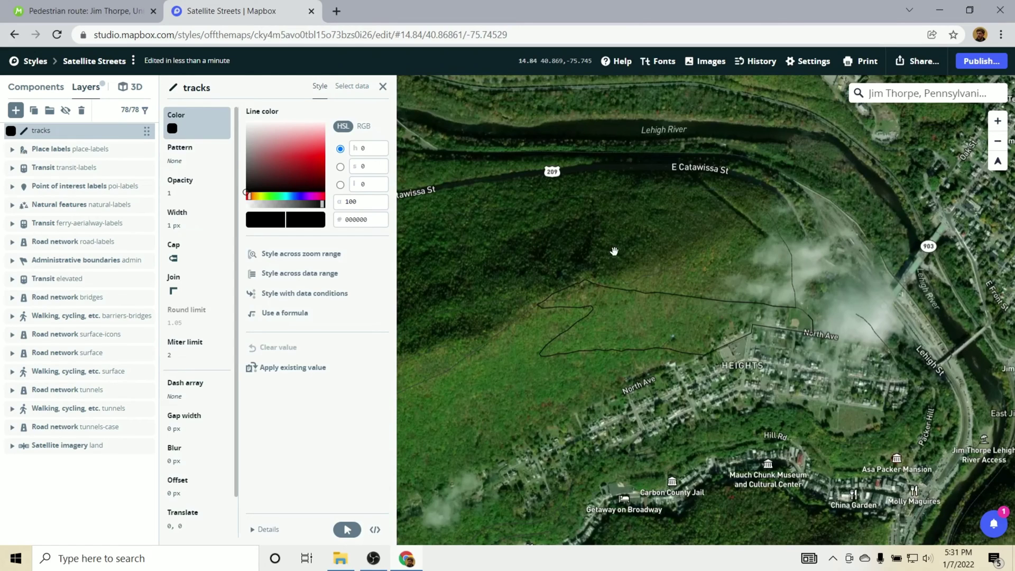
left_click(323, 153)
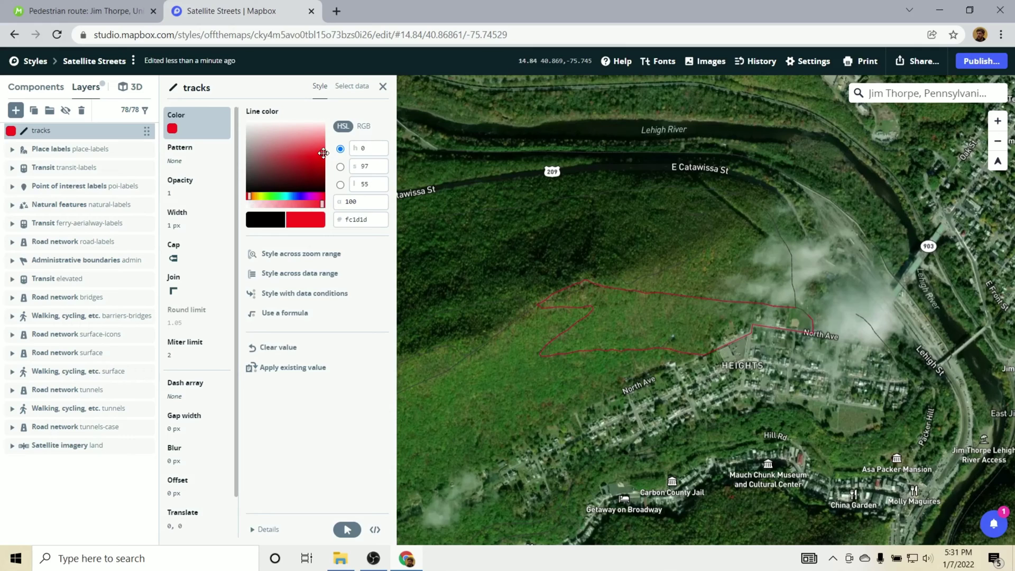
left_click(201, 221)
left_click(385, 129)
type("3")
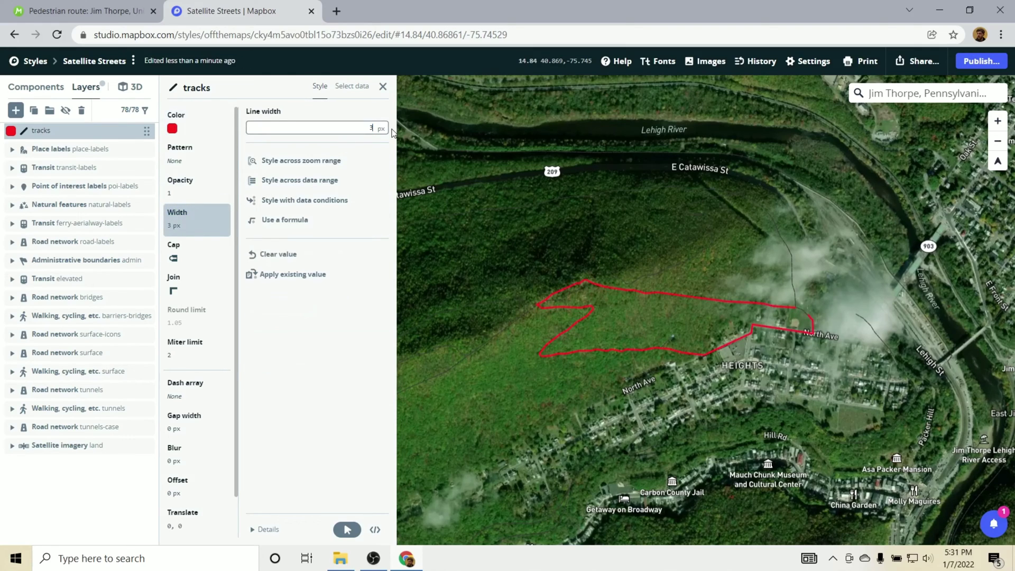
left_click(199, 397)
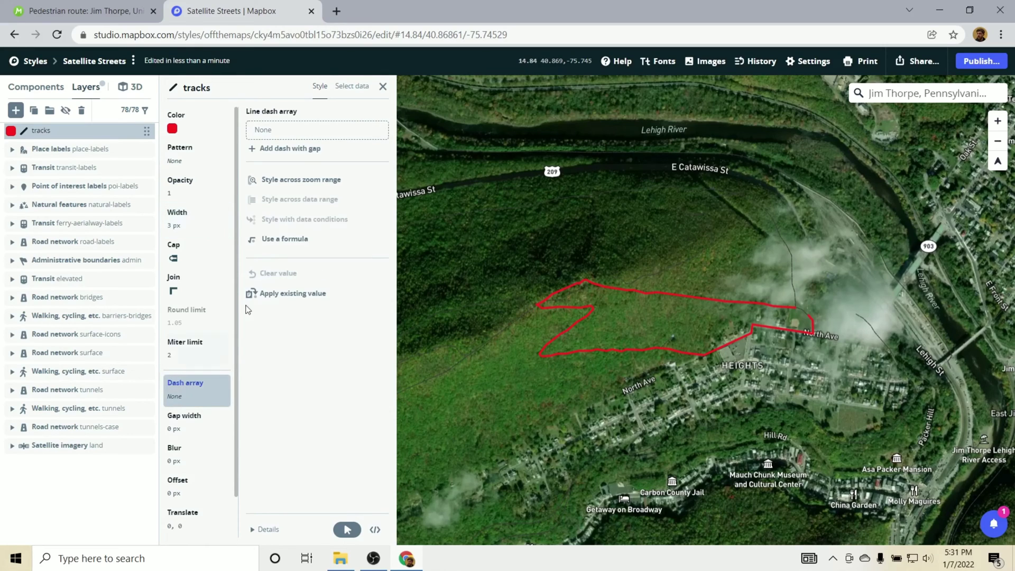
left_click(282, 151)
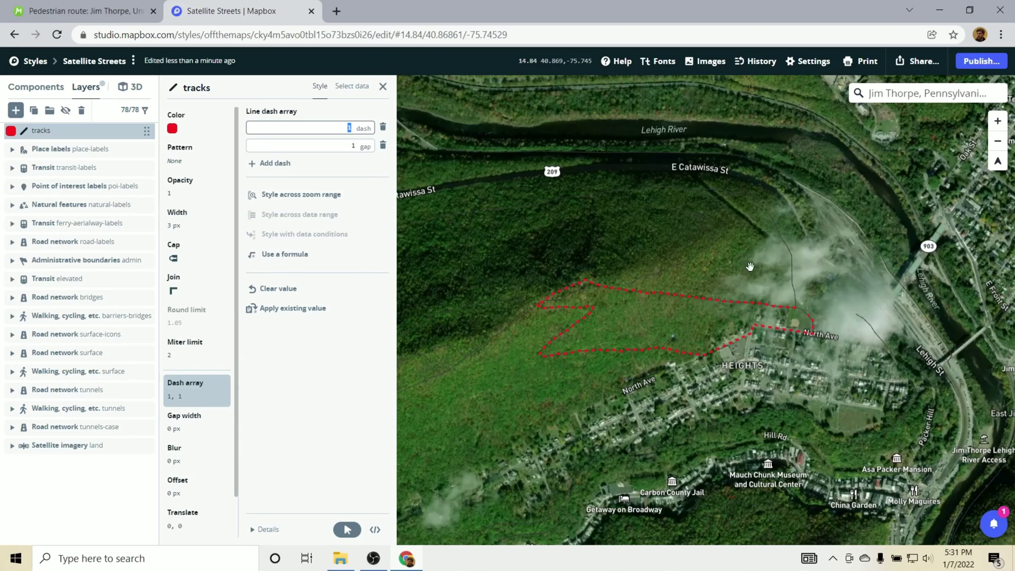
left_click_drag(750, 267, 770, 291)
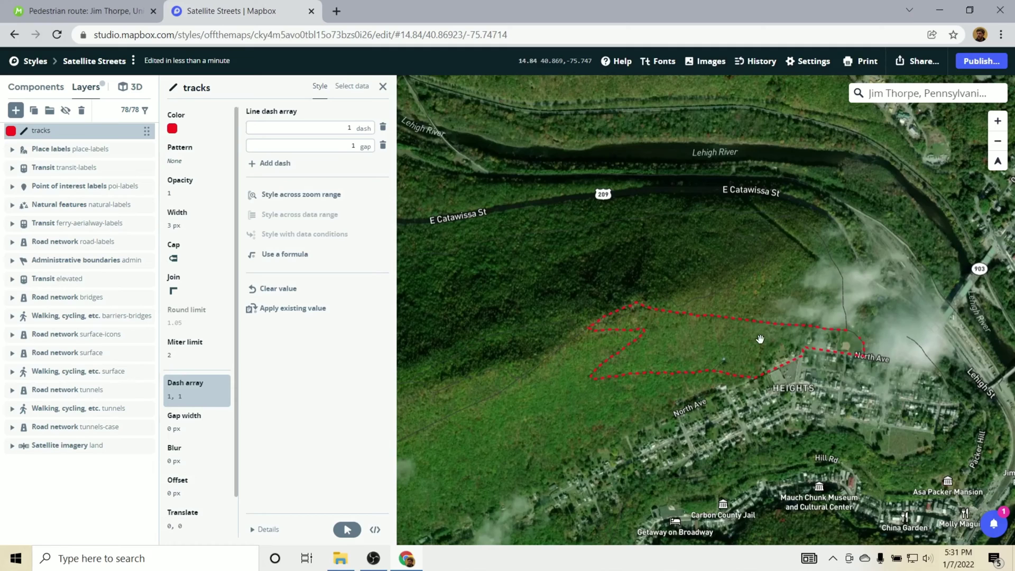
left_click_drag(816, 307, 790, 294)
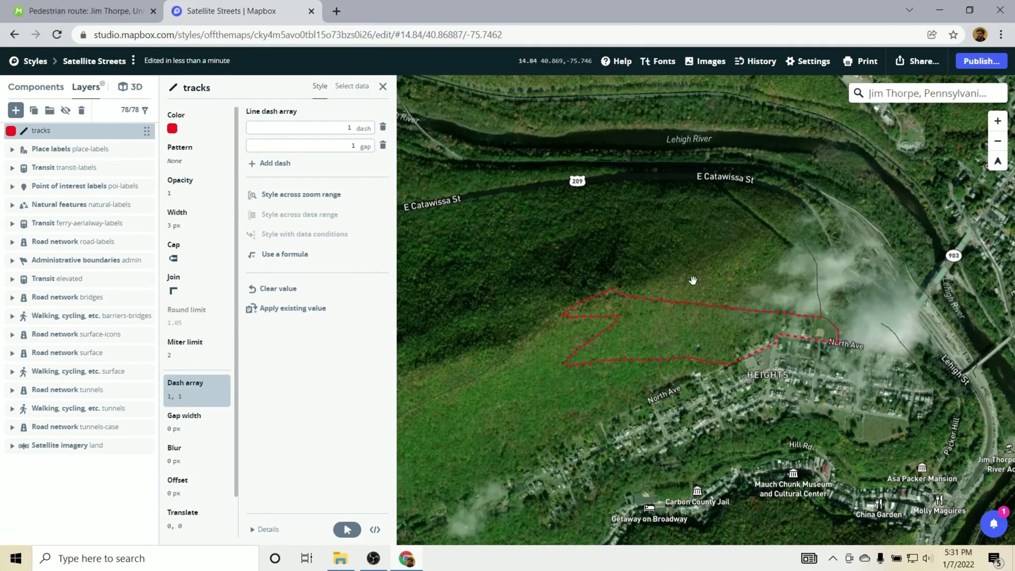
Step: Tilt the map into a steep perspective over Jim Thorpe, pan across town, and close the trail layer panel
left_click_drag(692, 280, 747, 199)
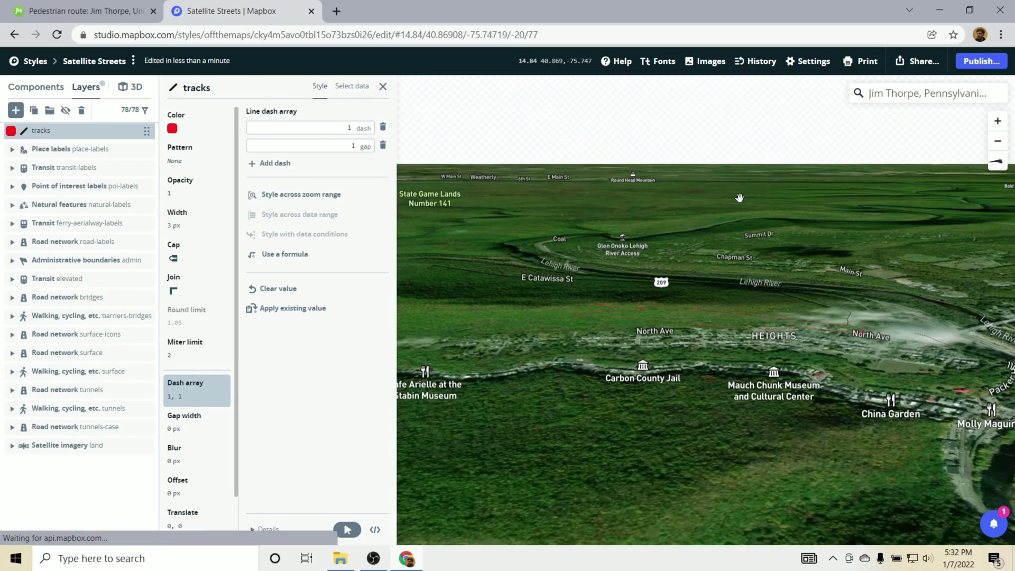
left_click_drag(729, 289, 716, 391)
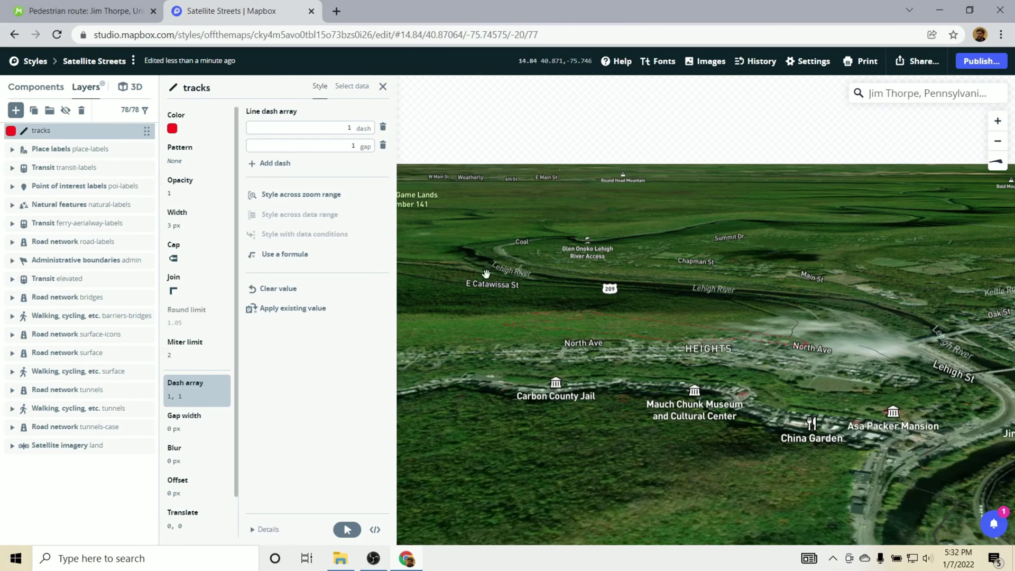
left_click(383, 86)
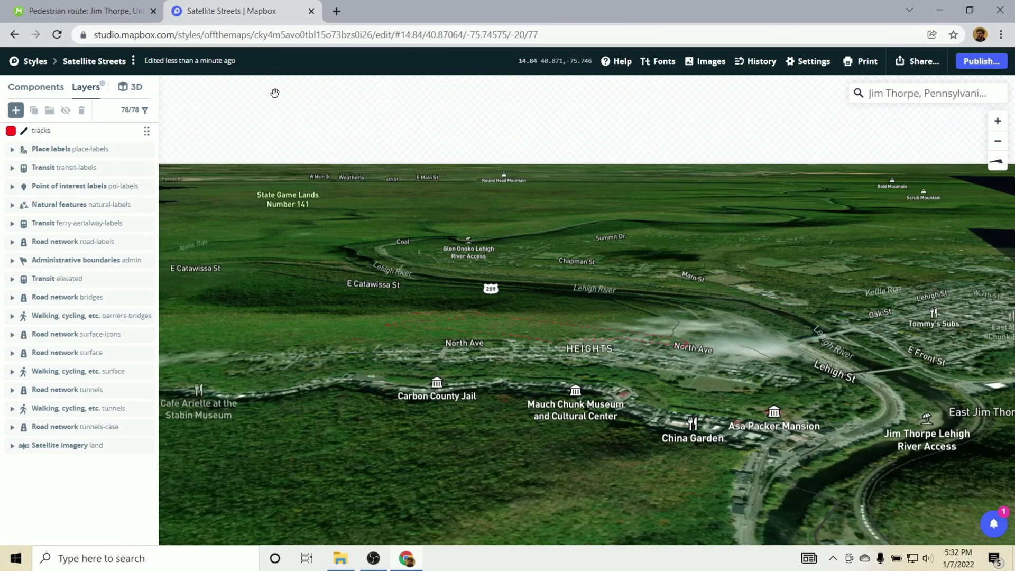
left_click(127, 90)
Step: Raise the 3D terrain exaggeration from 1 to 1.5 while orbiting along the trail
left_click(60, 157)
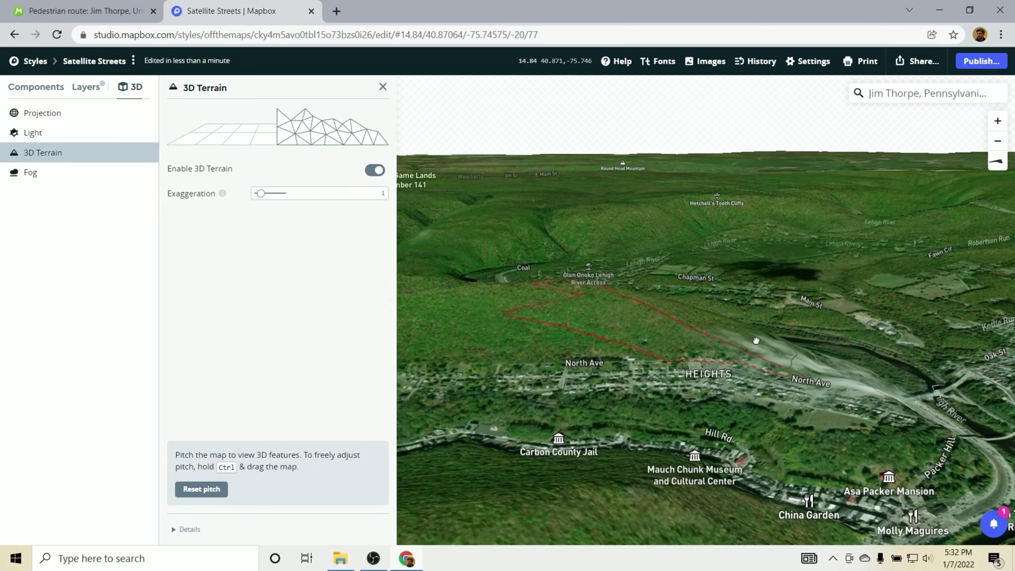
left_click_drag(755, 341, 691, 444)
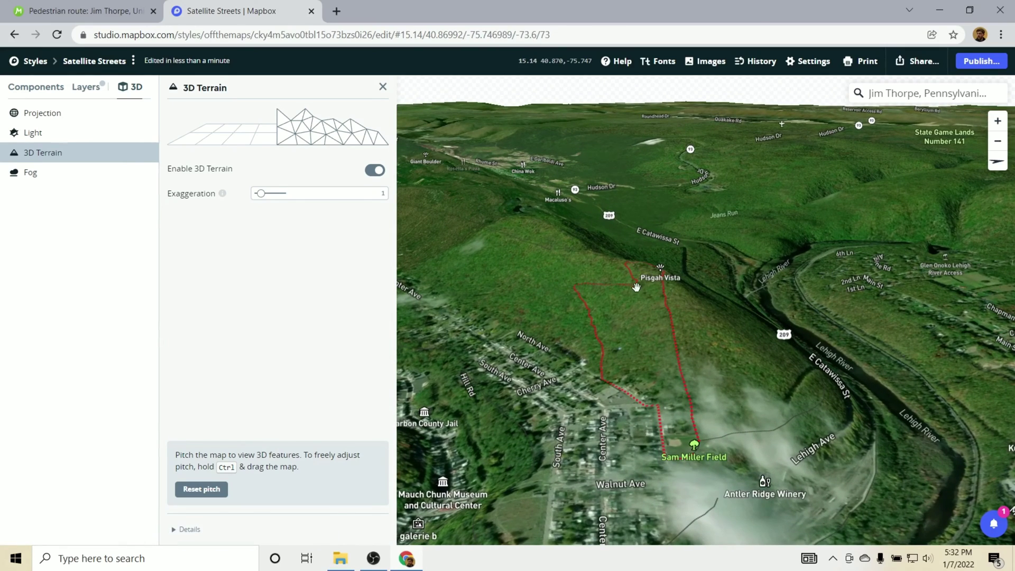
left_click_drag(742, 398, 789, 352)
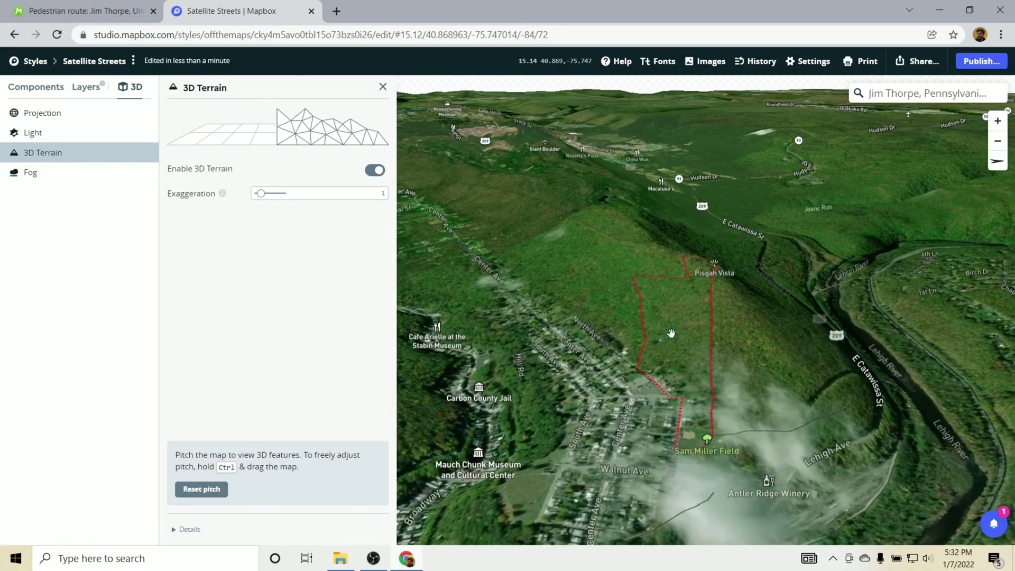
left_click_drag(363, 197, 395, 197)
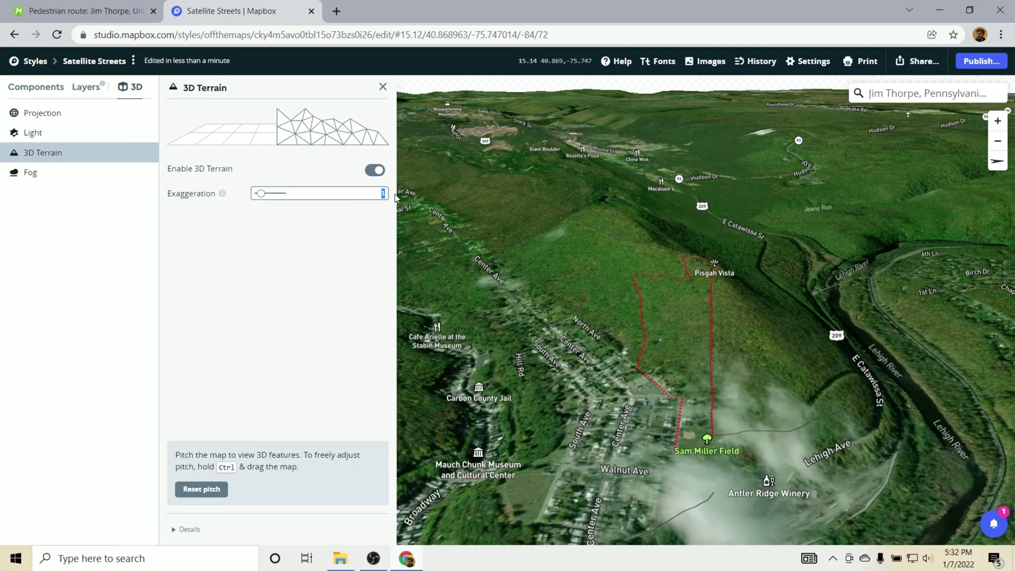
type("1.5")
key("Tab")
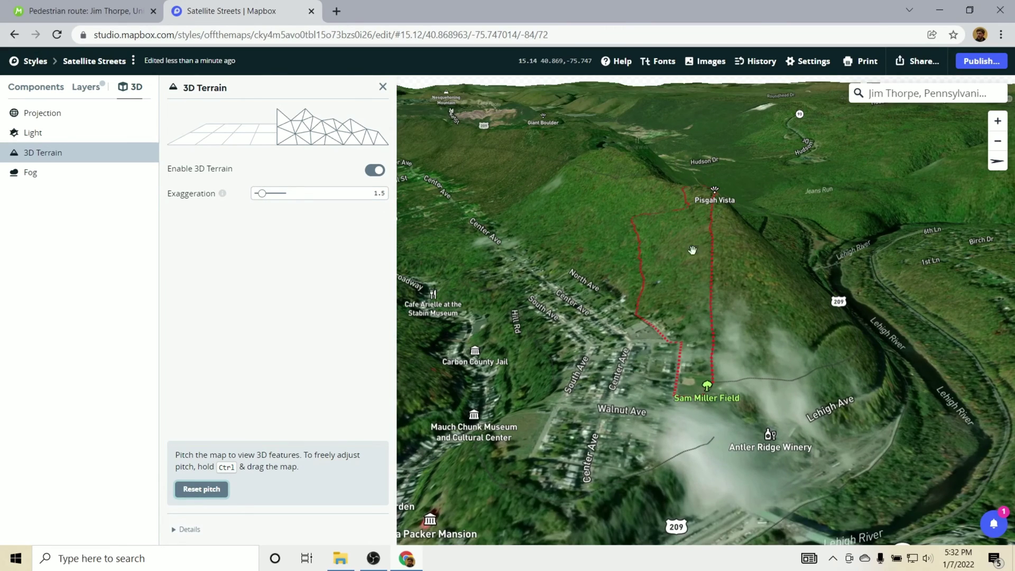
Step: Rotate and tilt the 3D view toward the horizon, then bring up the Fog settings
left_click_drag(692, 250, 682, 307)
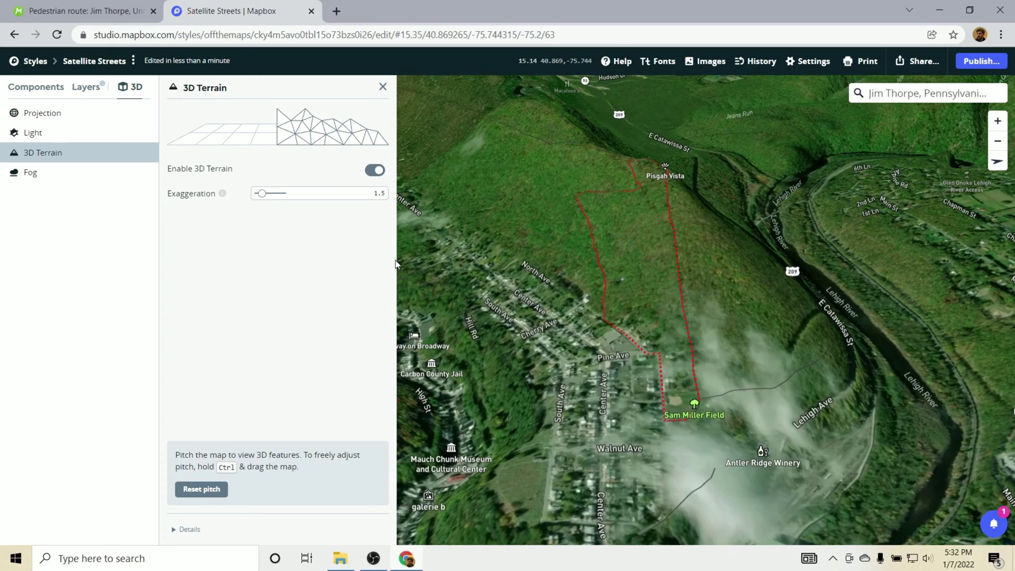
scroll(729, 280, "up", 1)
left_click_drag(729, 281, 726, 267)
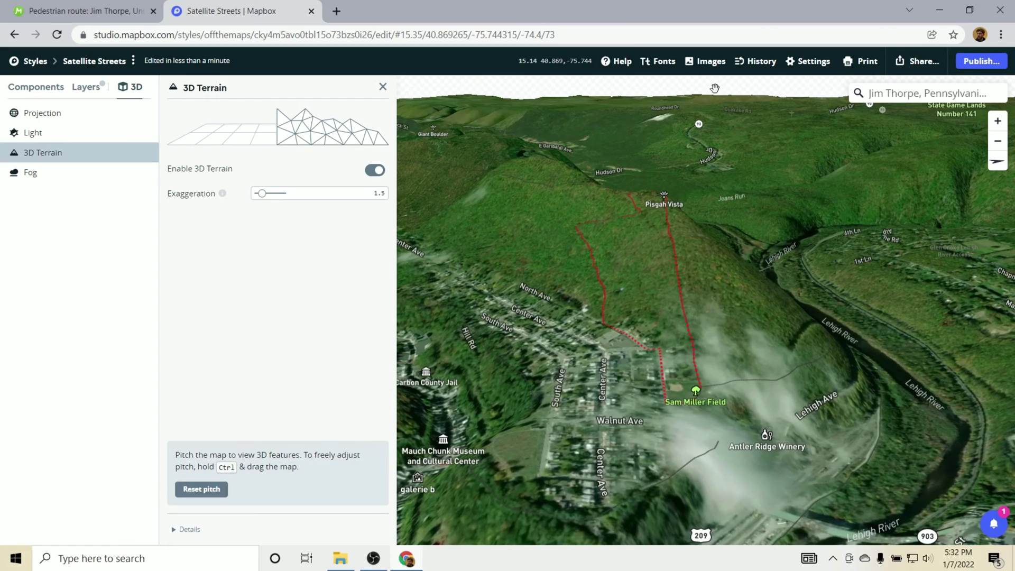
left_click(68, 175)
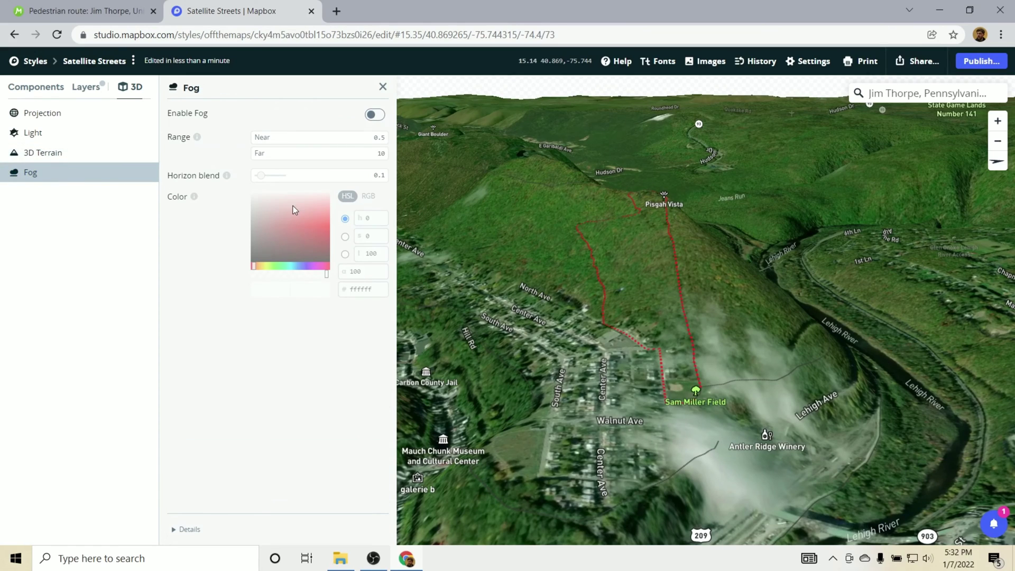
Step: Enable white fog (range 0.5–10, horizon blend 0.1) and turn the view toward the red trail
left_click(374, 115)
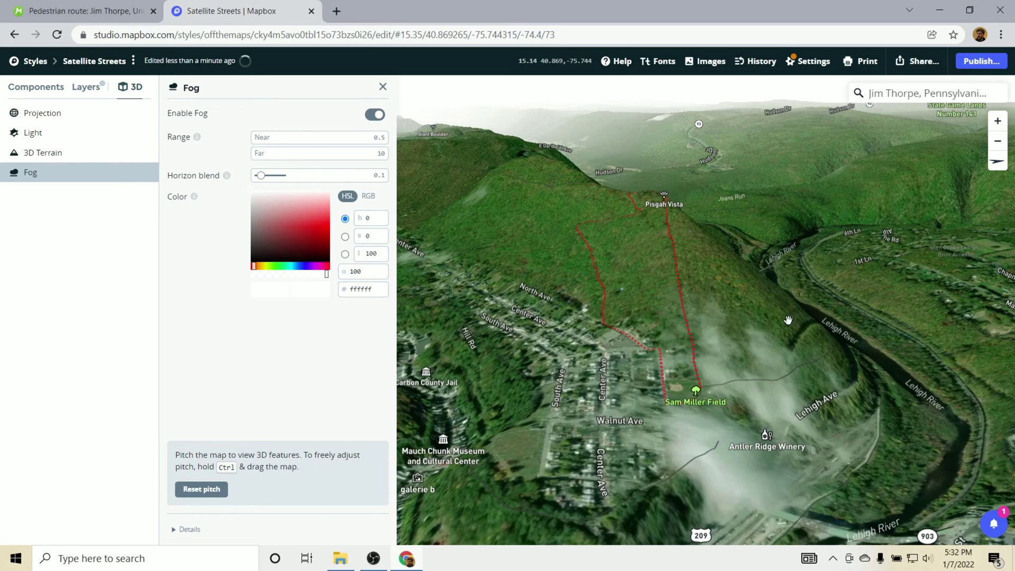
left_click_drag(791, 323, 809, 344)
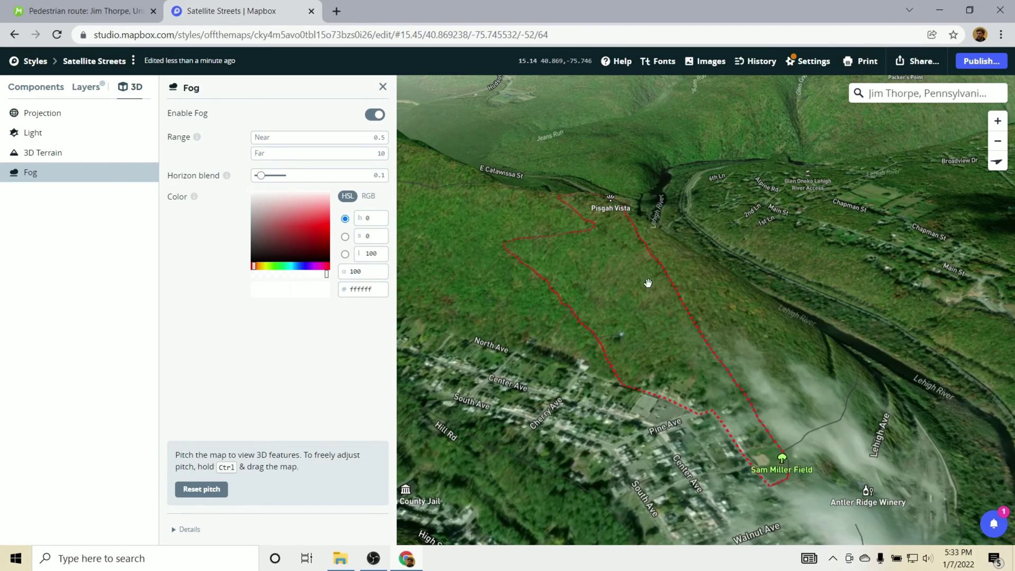
left_click_drag(733, 338, 757, 303)
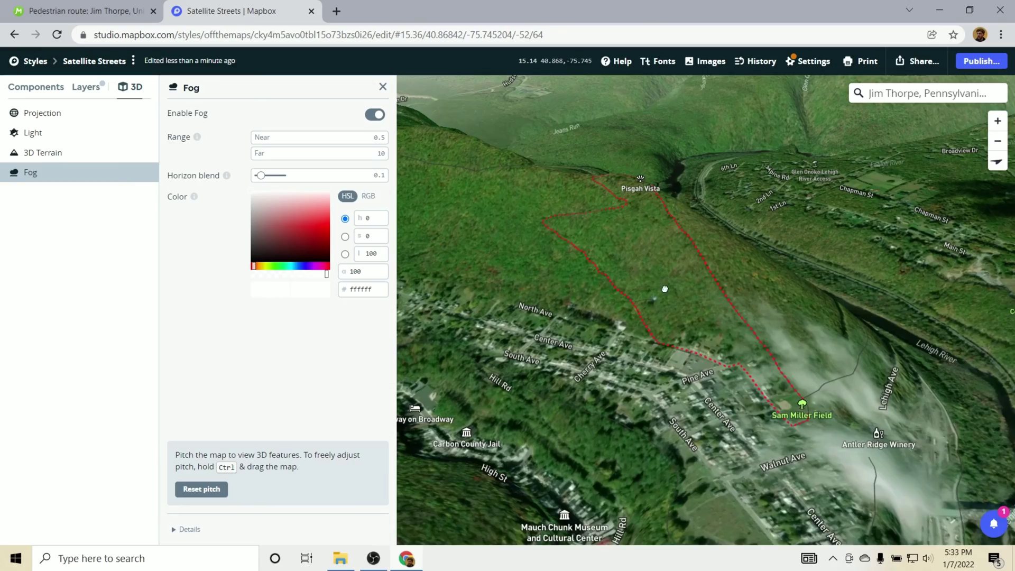
scroll(658, 280, "up", 2)
Step: Zoom in on a walking path and open the road-path layer's style settings
scroll(650, 275, "up", 3)
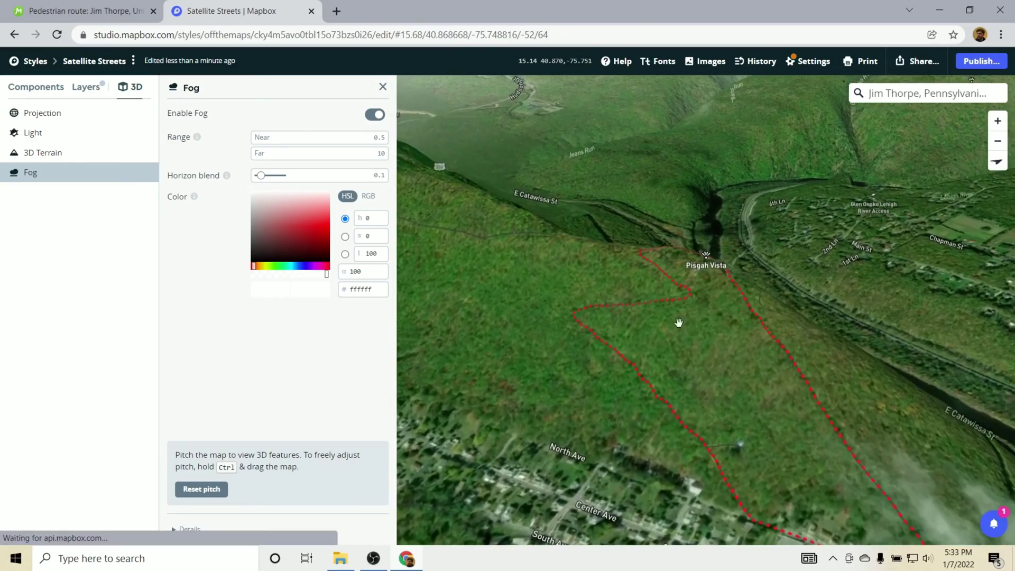
left_click_drag(623, 312, 575, 405)
scroll(623, 389, "up", 10)
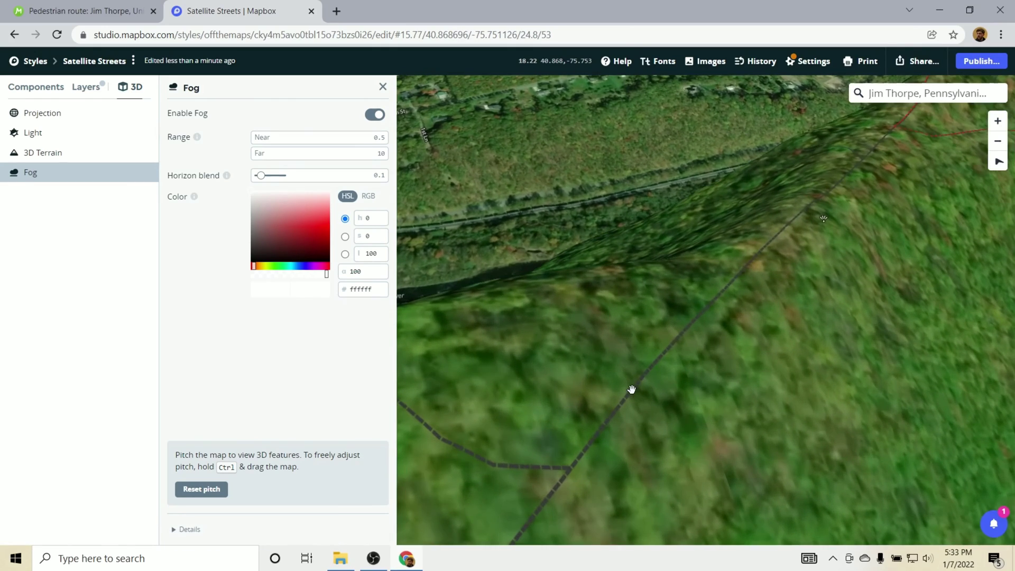
left_click(633, 388)
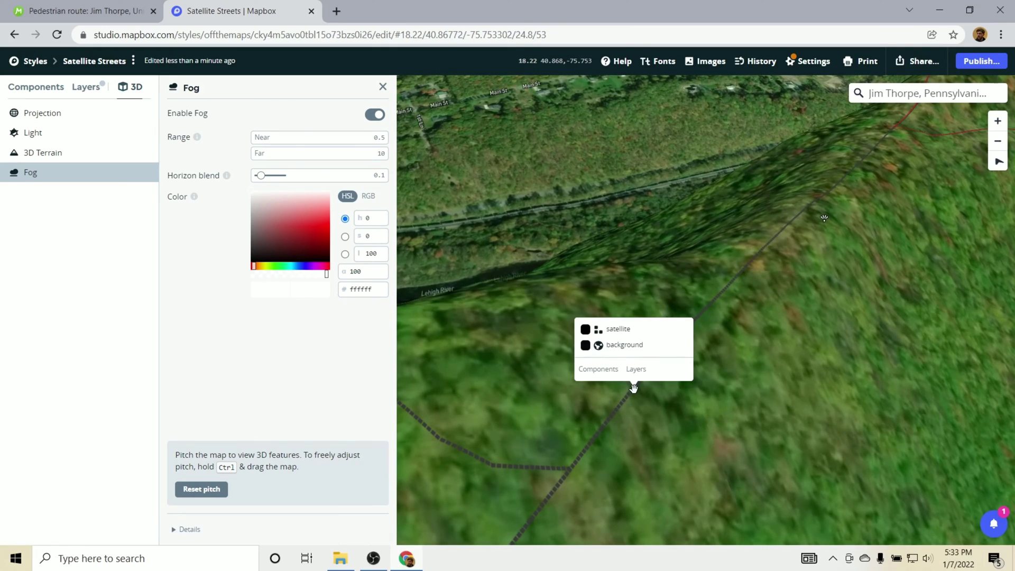
left_click(625, 398)
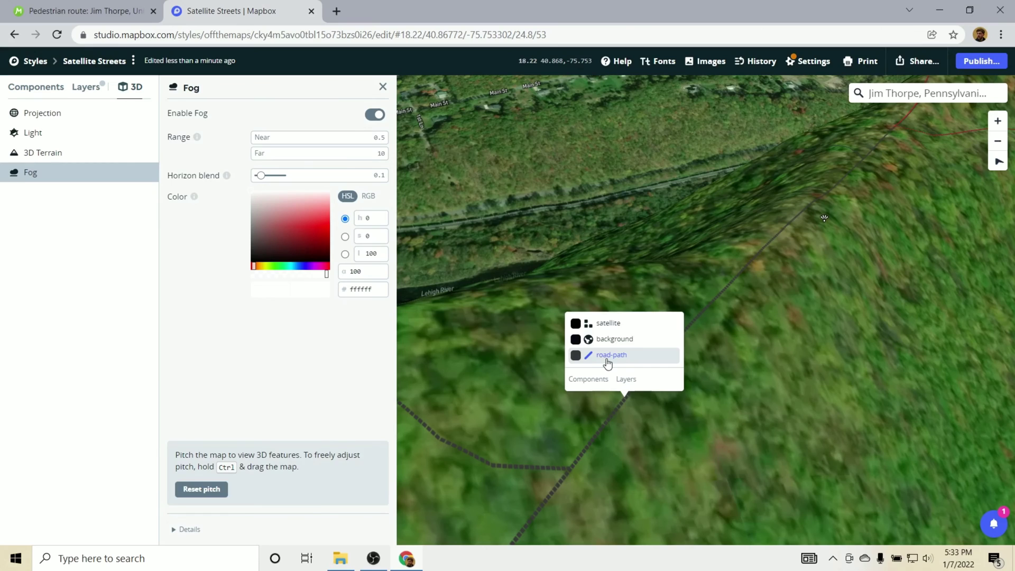
left_click(605, 358)
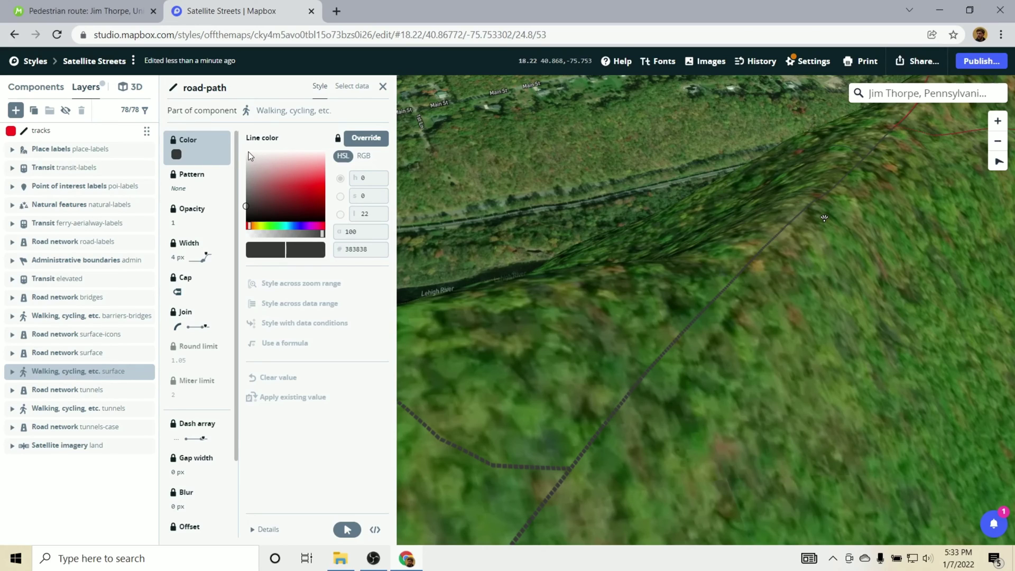
Step: Override the road-path line colour to white (ffffff), then pan to North Ave and the trail
left_click(365, 139)
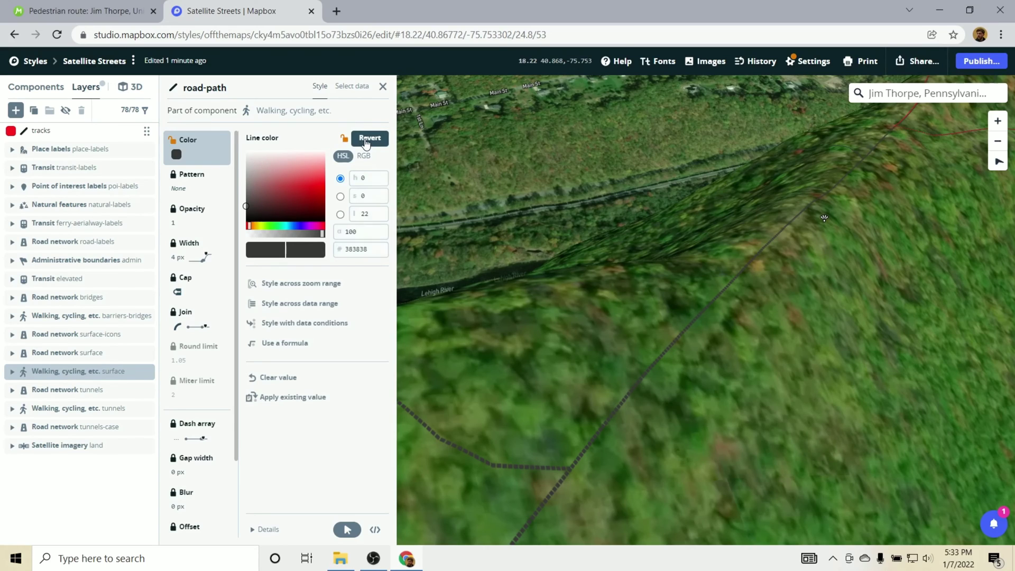
left_click_drag(265, 172, 243, 151)
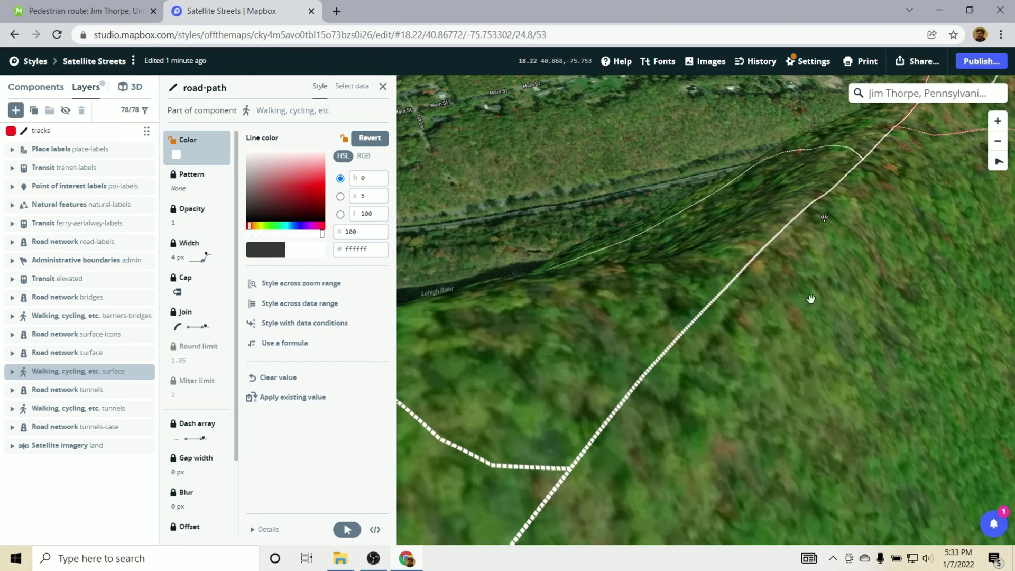
left_click_drag(906, 264, 844, 326)
scroll(844, 326, "down", 5)
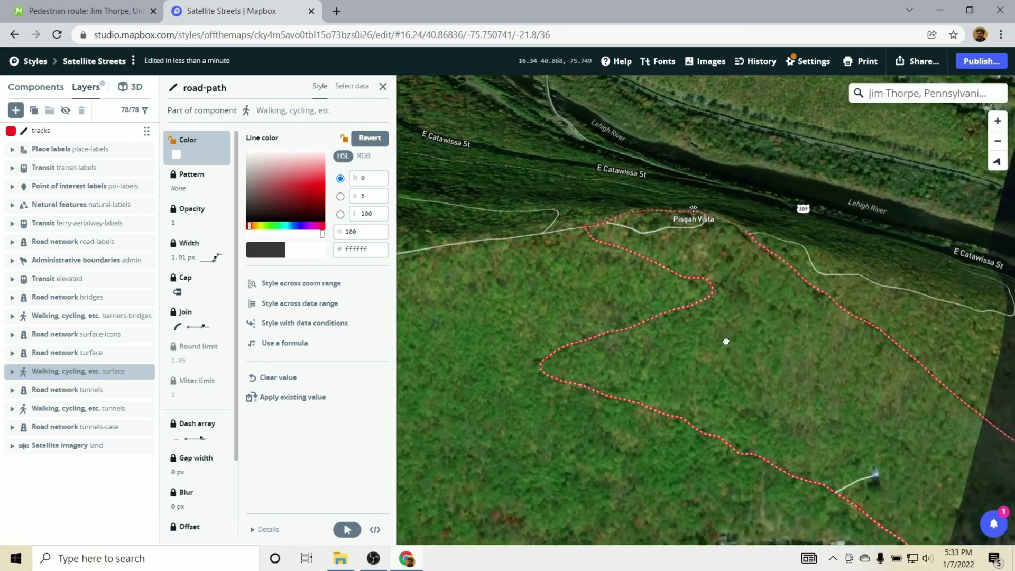
left_click_drag(726, 341, 687, 346)
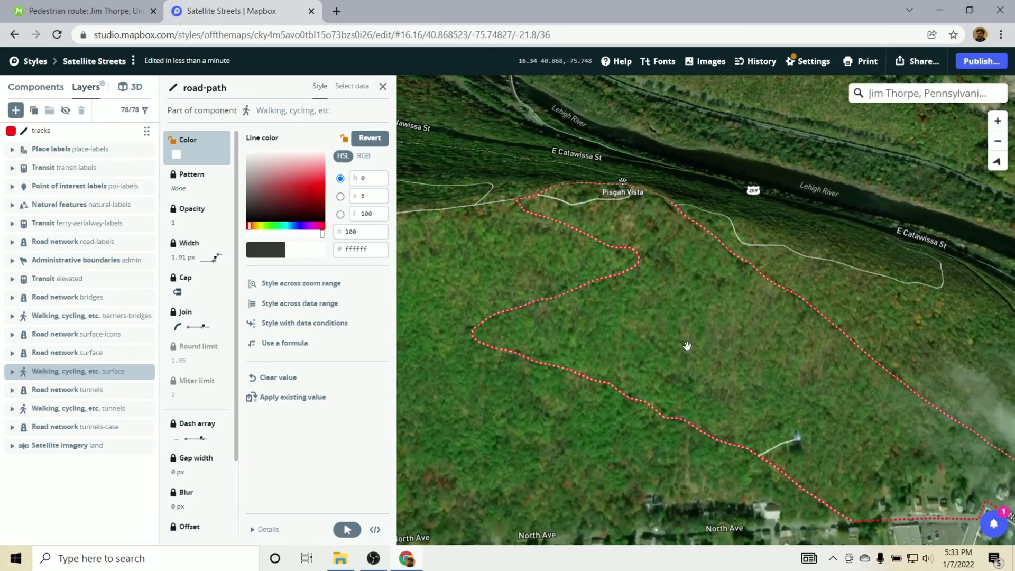
left_click_drag(769, 379, 683, 290)
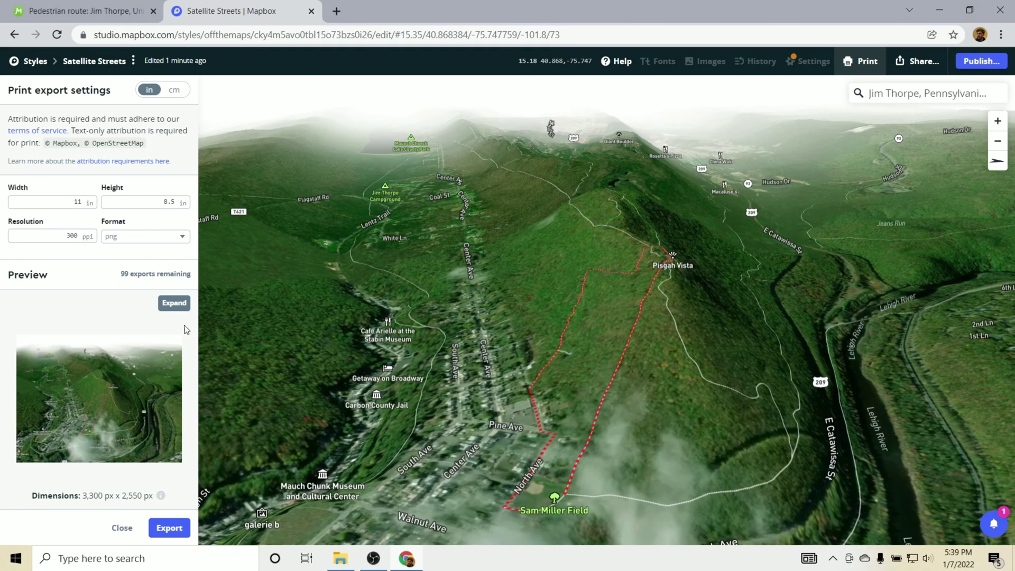
Step: Expand the 11 × 8.5 in, 300 ppi PNG print preview and scroll through it
left_click(174, 302)
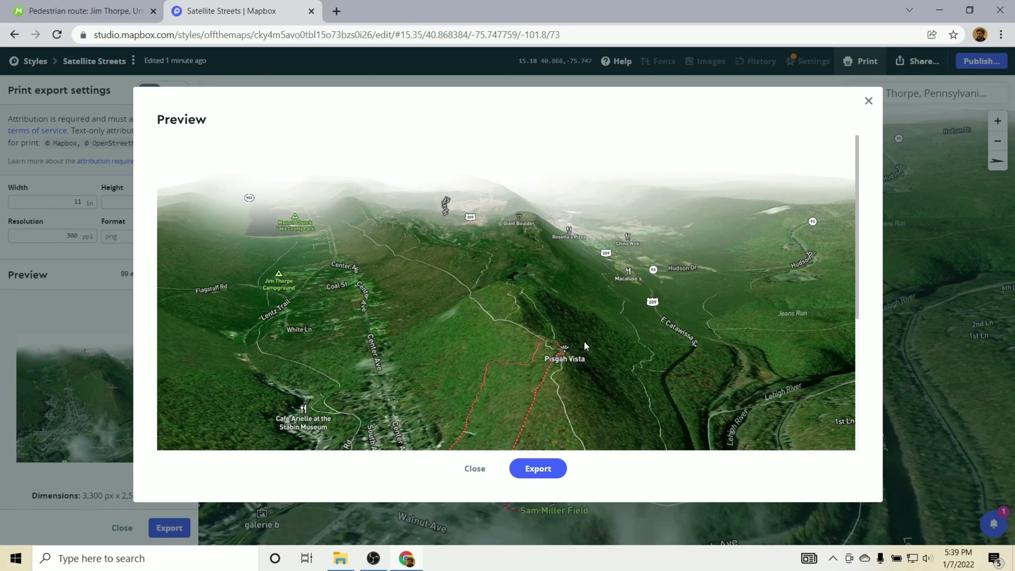
scroll(584, 341, "down", 5)
scroll(584, 351, "up", 5)
scroll(626, 238, "down", 2)
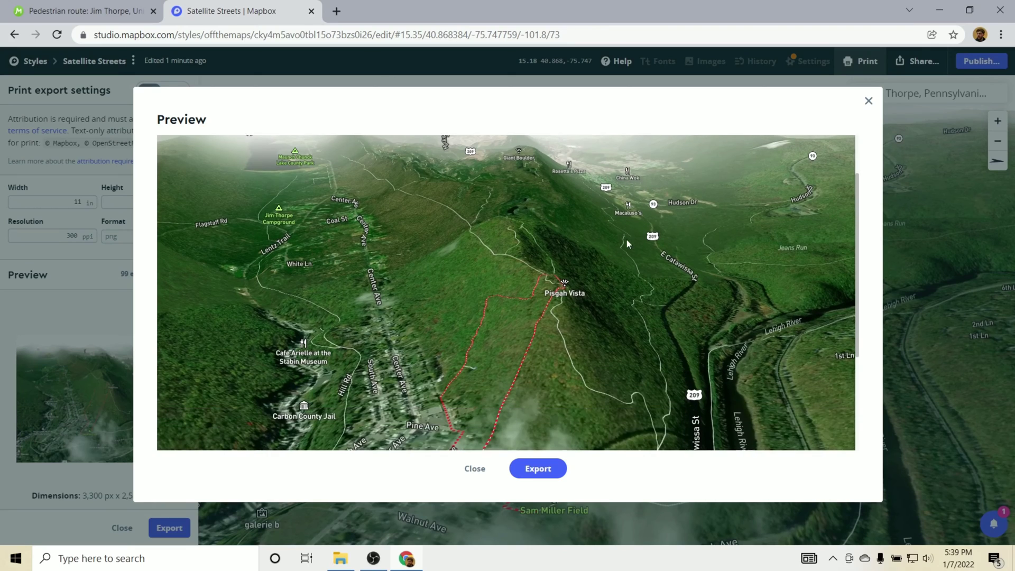
scroll(709, 288, "down", 1)
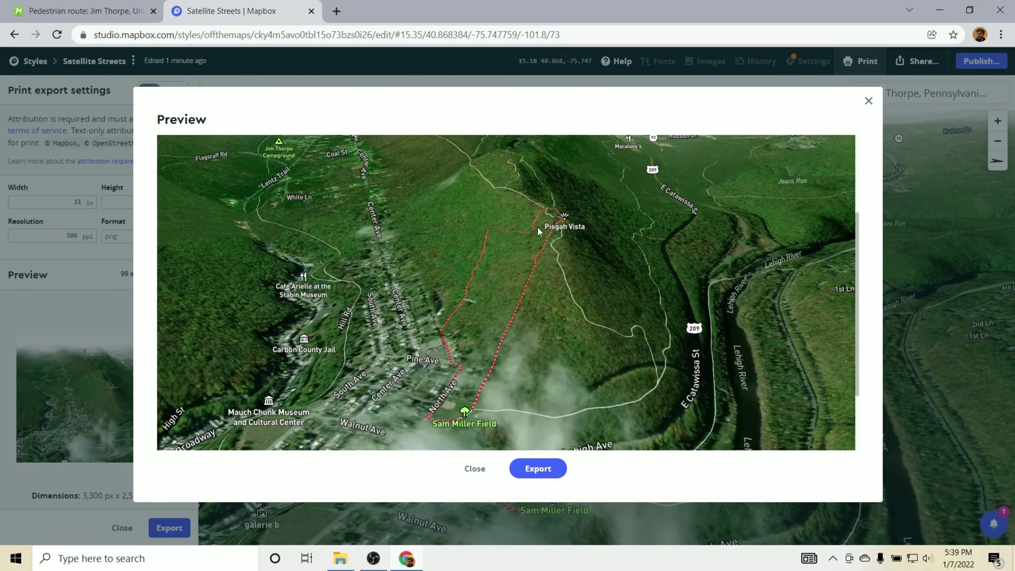
scroll(481, 328, "down", 2)
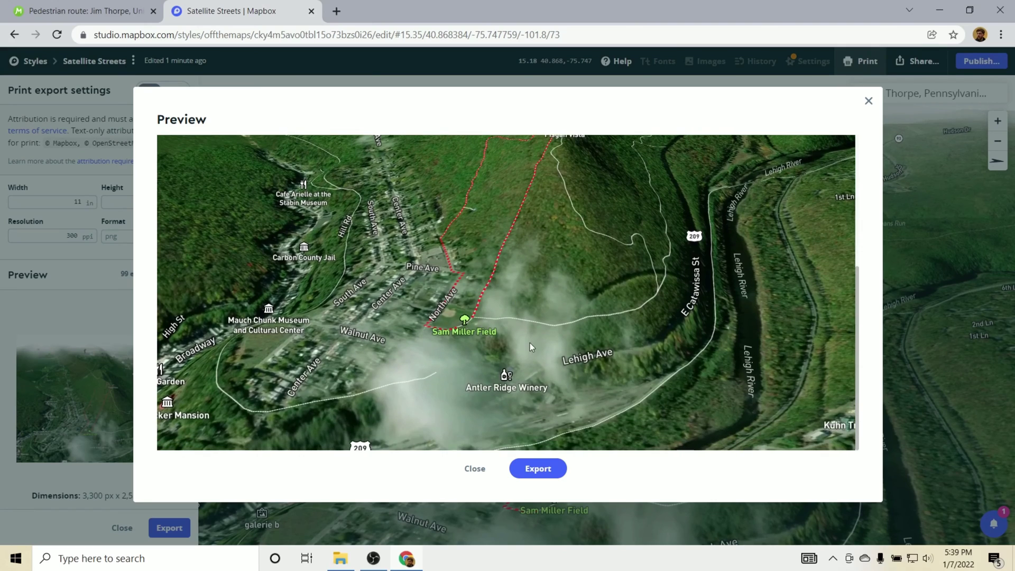
scroll(528, 211, "up", 4)
scroll(586, 260, "up", 1)
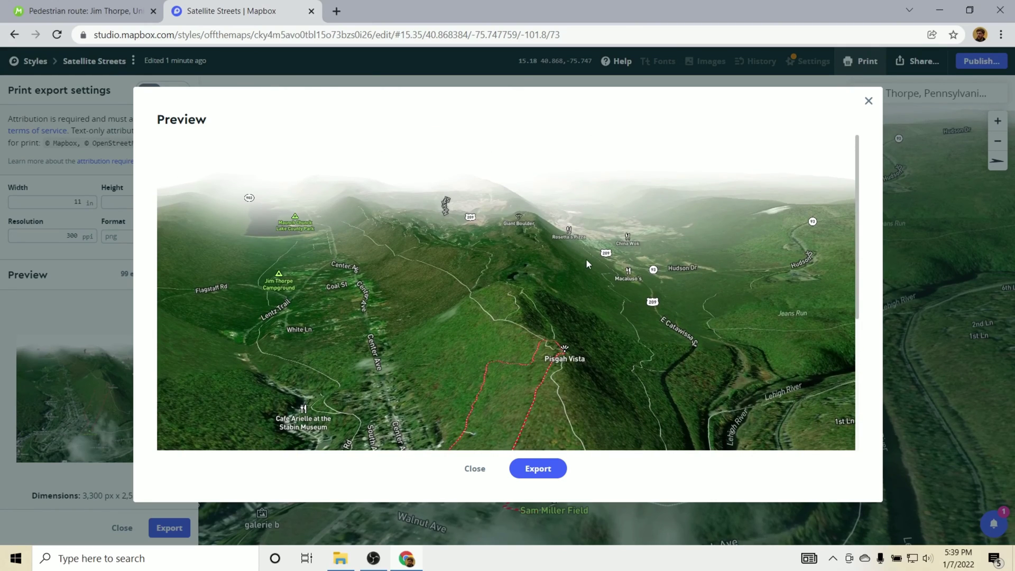
scroll(548, 268, "down", 6)
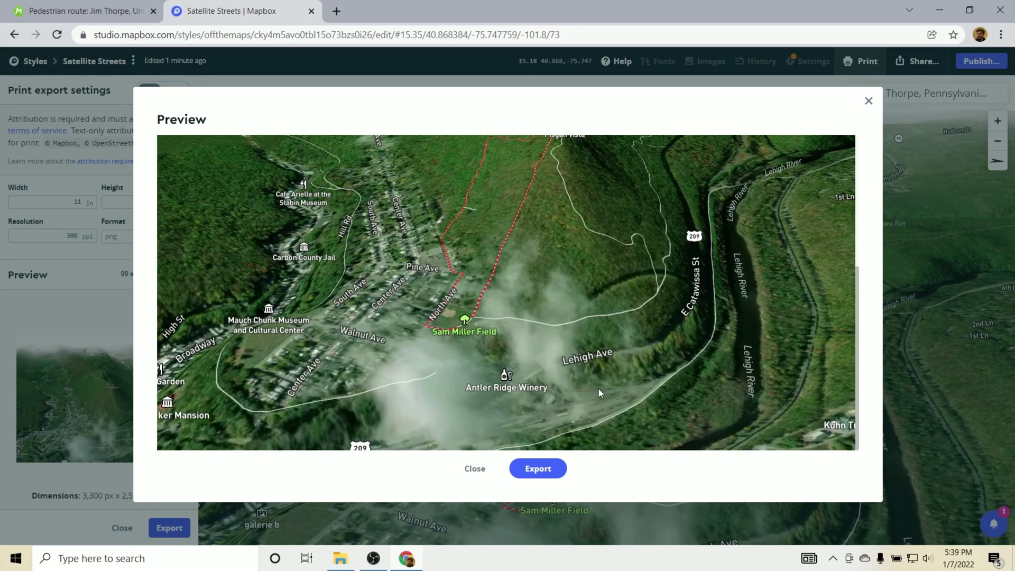
Step: Export the PNG and open Satellite Streets-1641573594360.png from Downloads in Photos
left_click(547, 467)
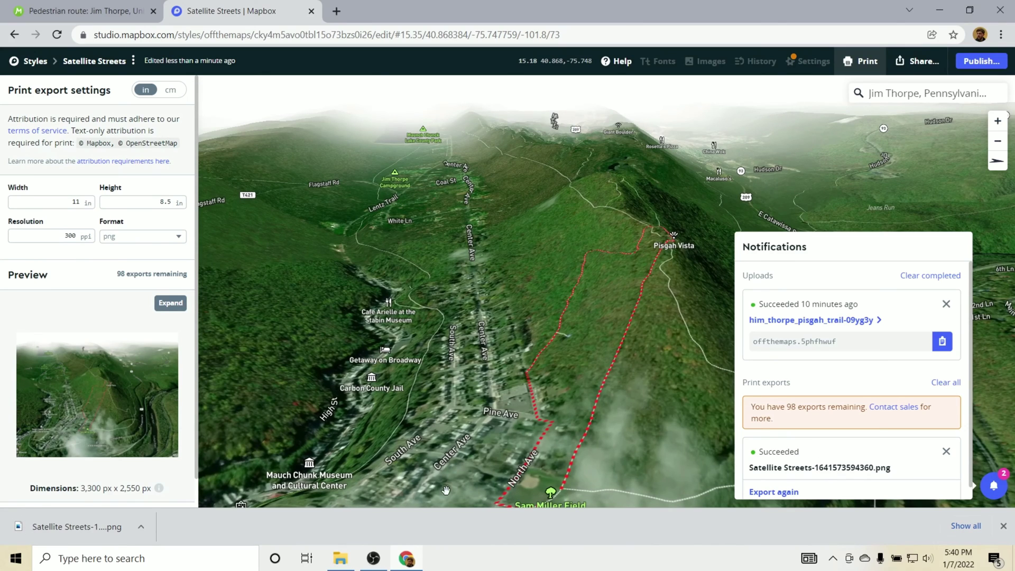
left_click(340, 558)
double_click(402, 285)
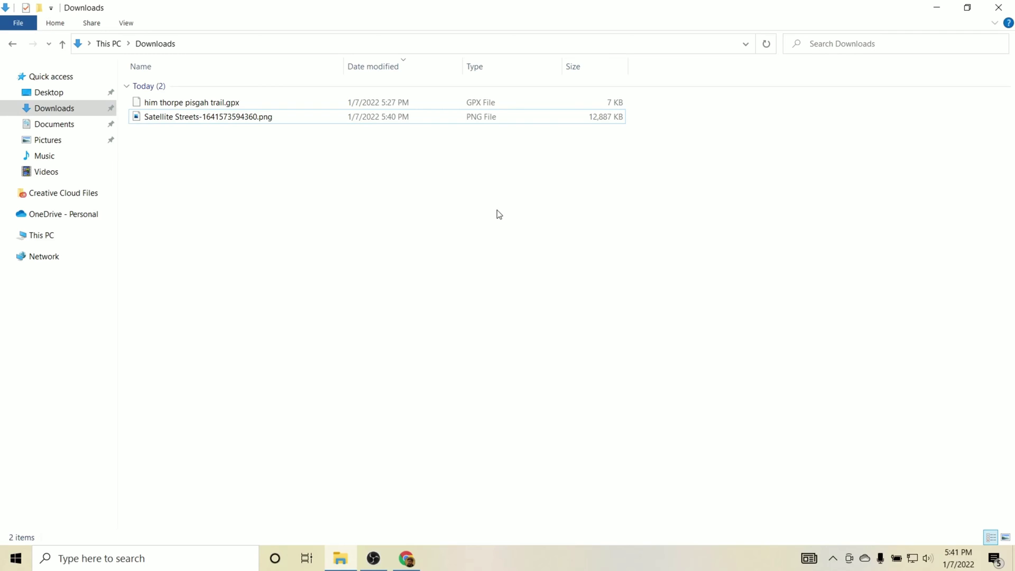
left_click(263, 120)
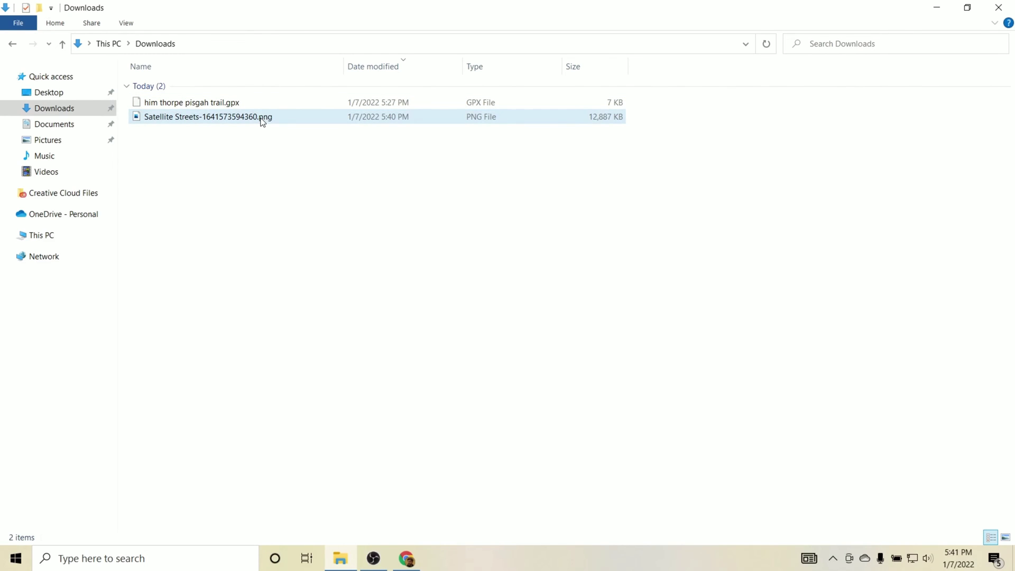
double_click(262, 118)
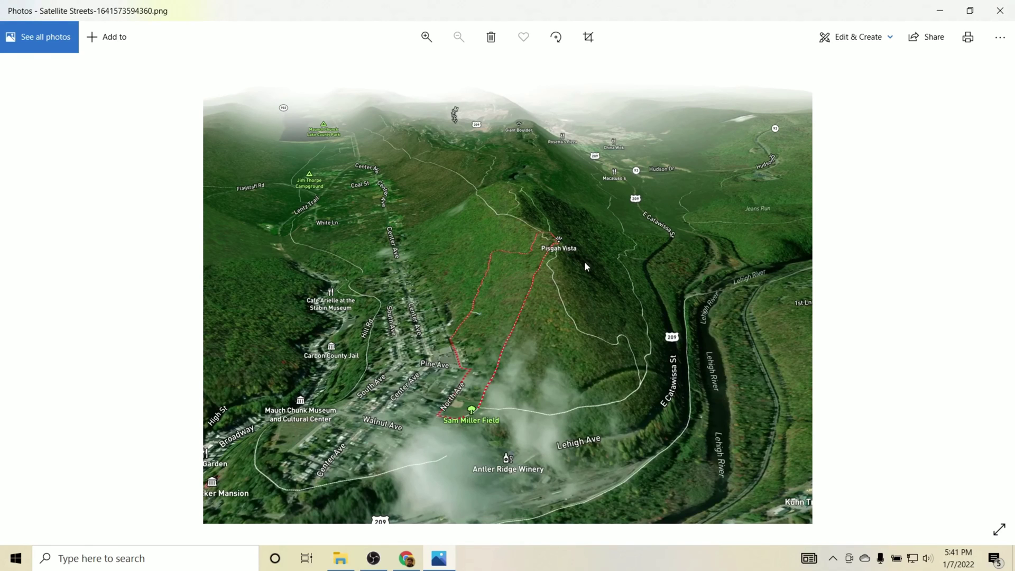